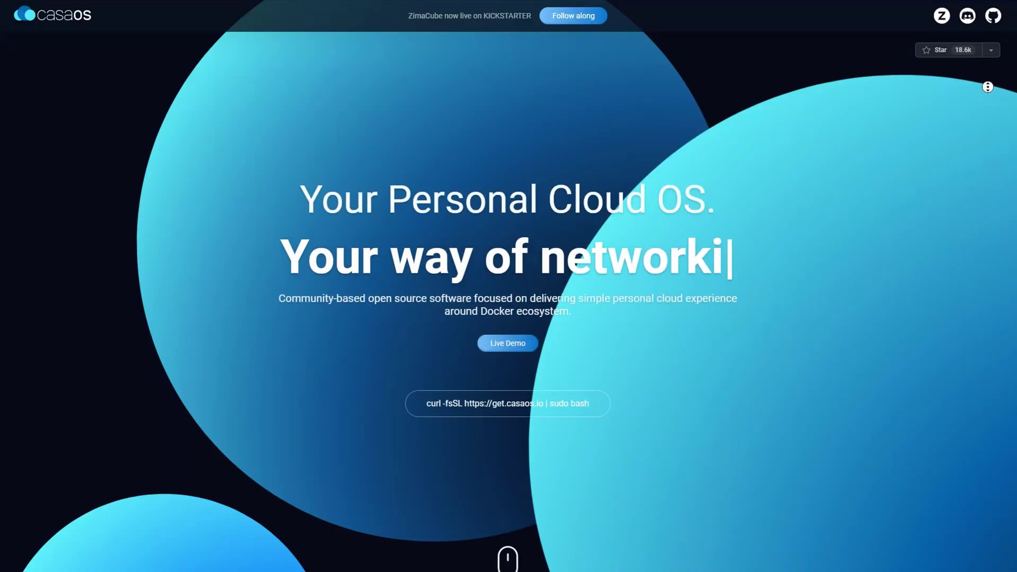
Step: Scroll down the CasaOS homepage to the Apps section listing Nextcloud, Plex and Jellyfin
{"action": "scroll", "coordinate": [1005, 102], "scroll_direction": "down", "scroll_amount": 4}
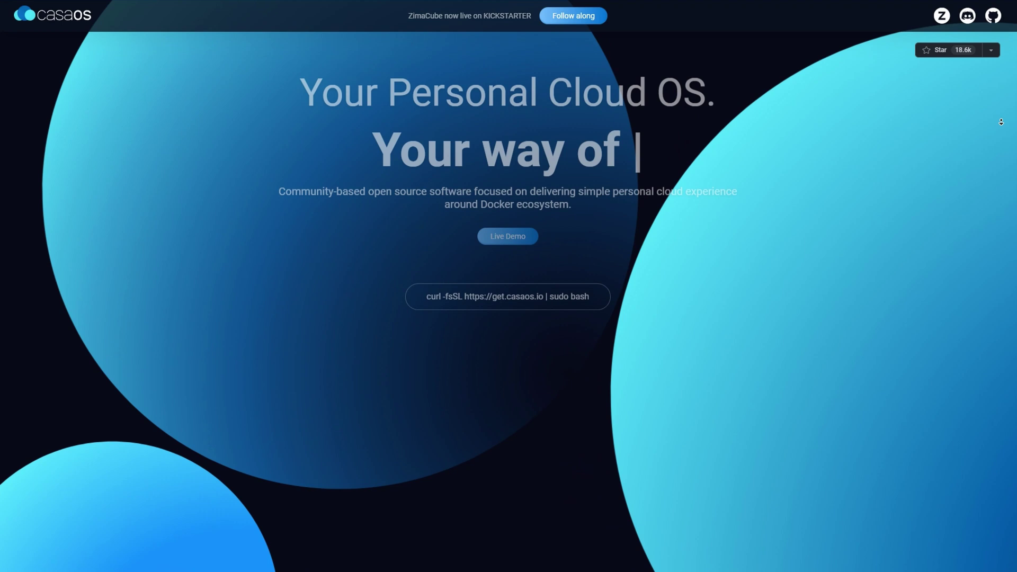
{"action": "scroll", "coordinate": [1000, 122], "scroll_direction": "down", "scroll_amount": 5}
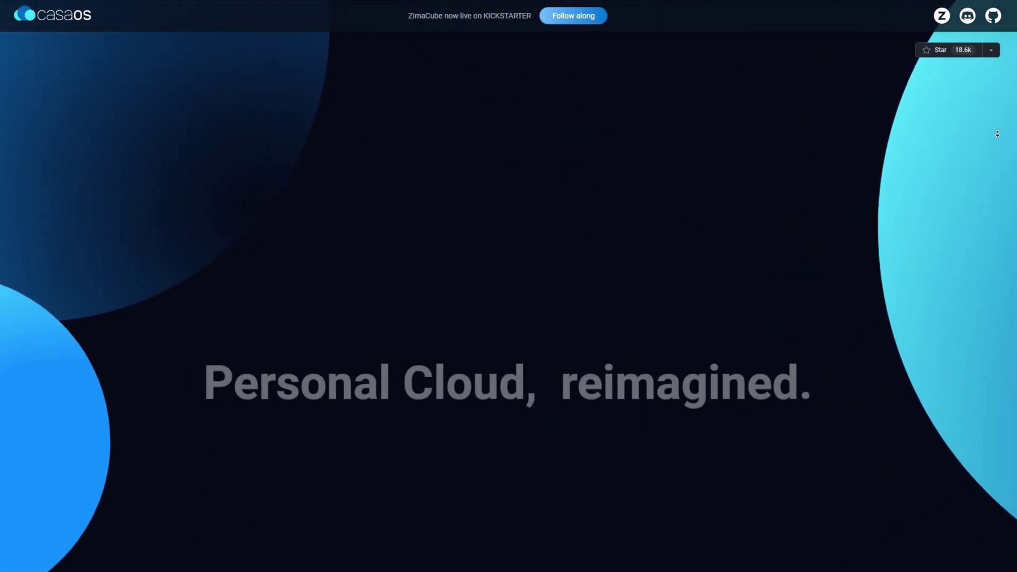
{"action": "scroll", "coordinate": [998, 143], "scroll_direction": "down", "scroll_amount": 10}
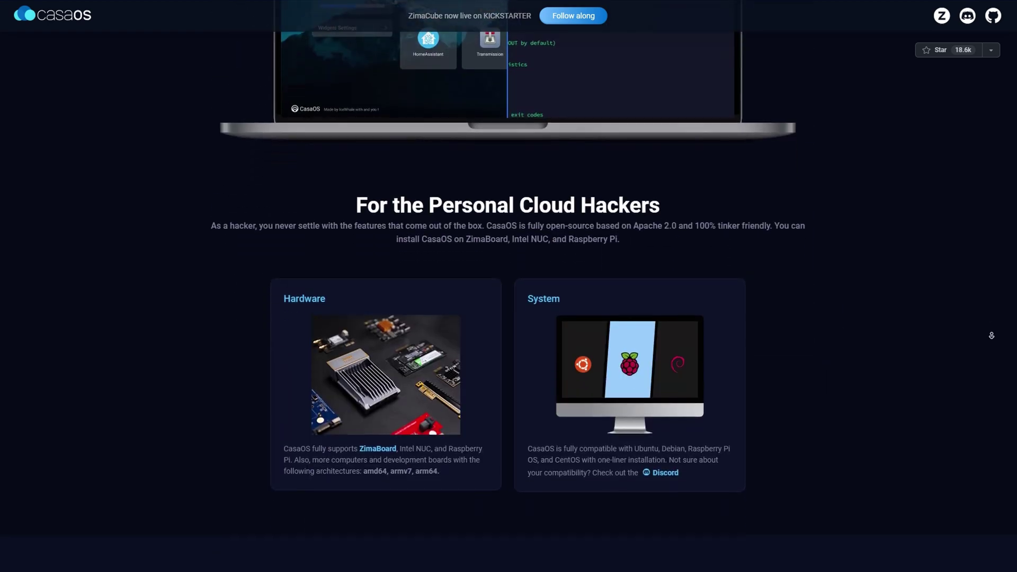
{"action": "scroll", "coordinate": [991, 335], "scroll_direction": "down", "scroll_amount": 4}
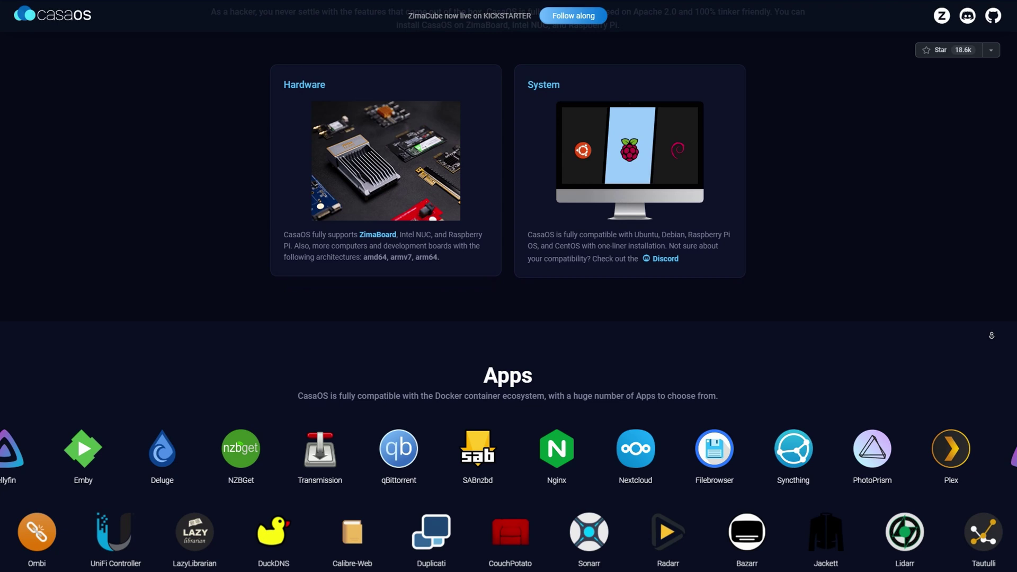
{"action": "scroll", "coordinate": [991, 335], "scroll_direction": "down", "scroll_amount": 2}
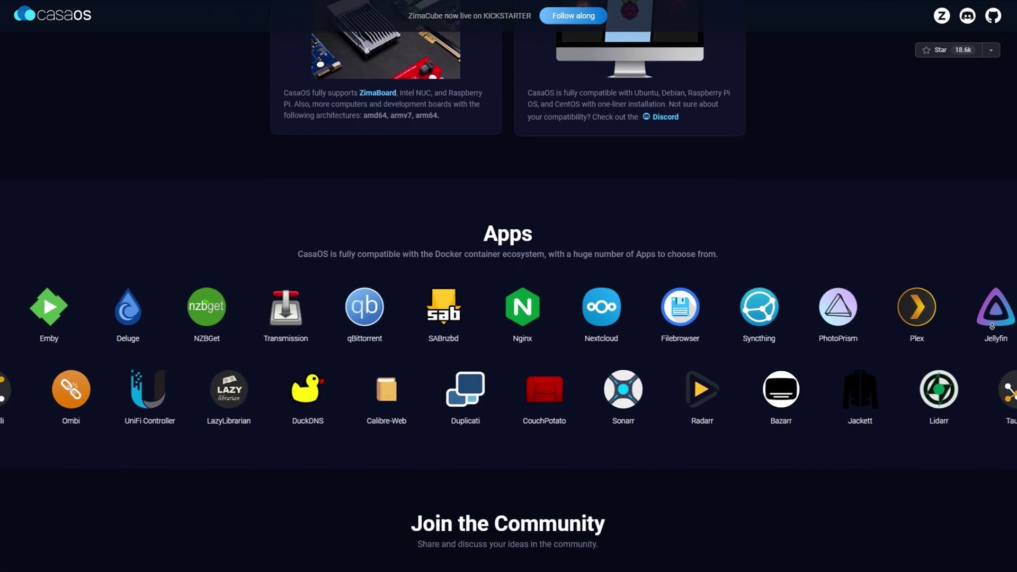
{"action": "scroll", "coordinate": [991, 326], "scroll_direction": "down", "scroll_amount": 2}
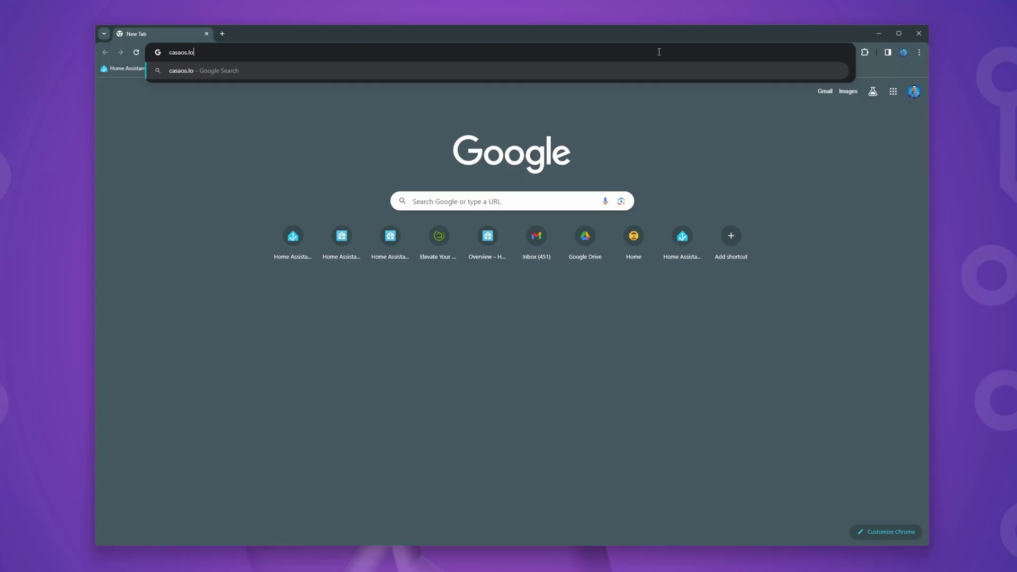
Step: Load casaos.local in the browser to reach the CasaOS welcome screen
{"action": "type", "text": "cal"}
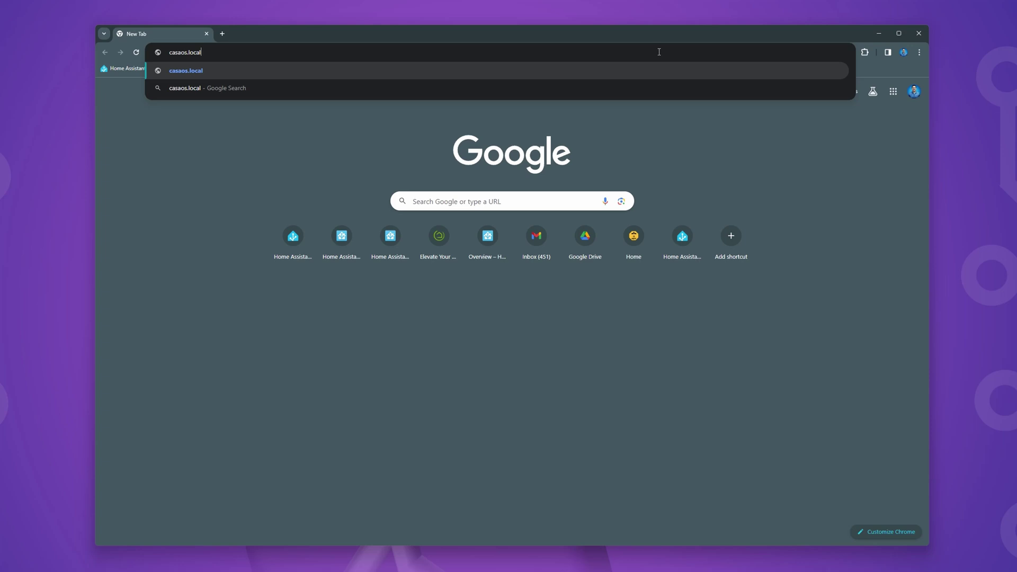
{"action": "key", "text": "Return"}
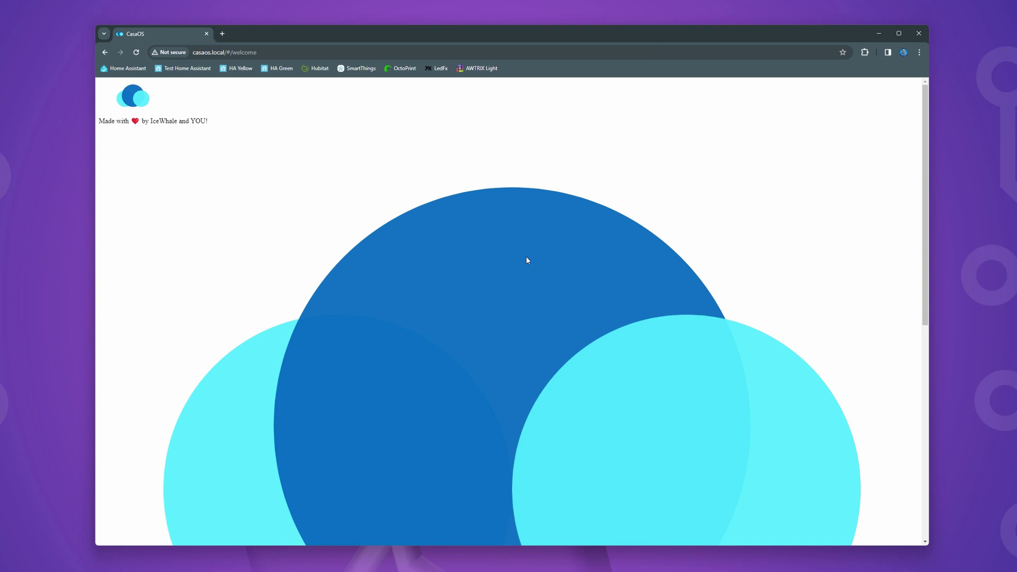
{"action": "scroll", "coordinate": [528, 260], "scroll_direction": "down", "scroll_amount": 8}
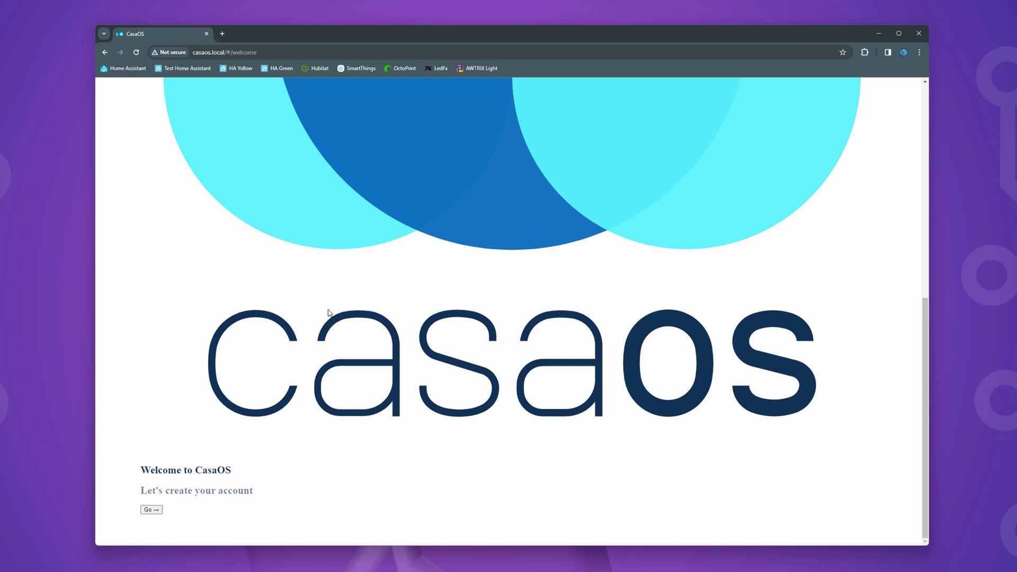
Step: Create the first CasaOS user account and save the login in Chrome
{"action": "left_click", "coordinate": [151, 509]}
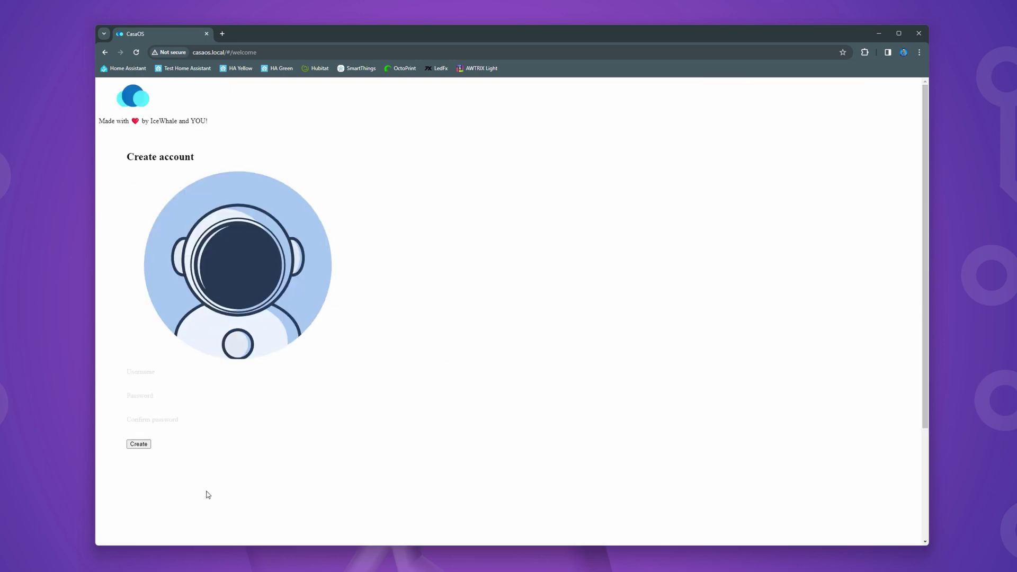
{"action": "left_click", "coordinate": [138, 445]}
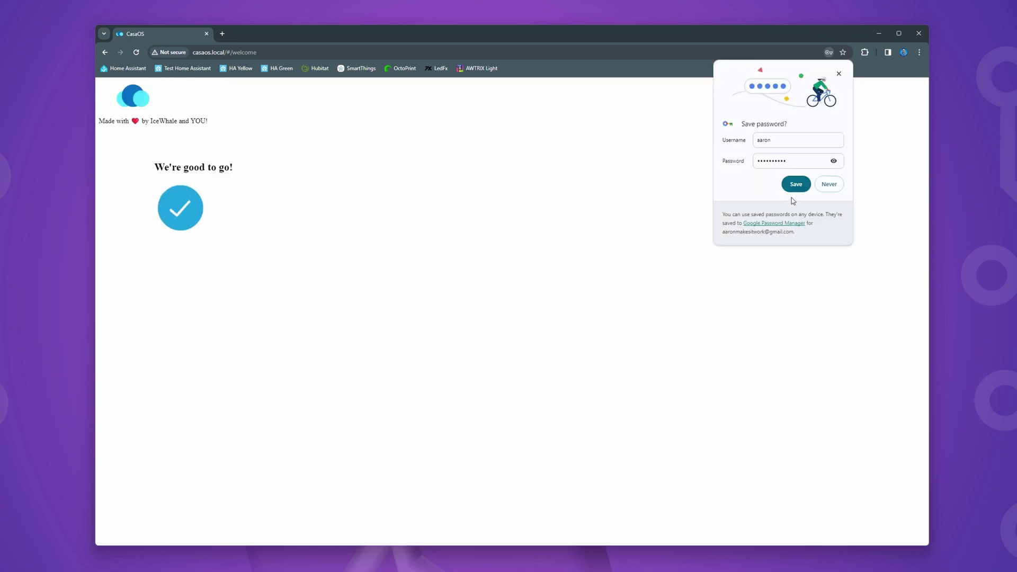
{"action": "left_click", "coordinate": [794, 245]}
{"action": "left_click", "coordinate": [839, 75]}
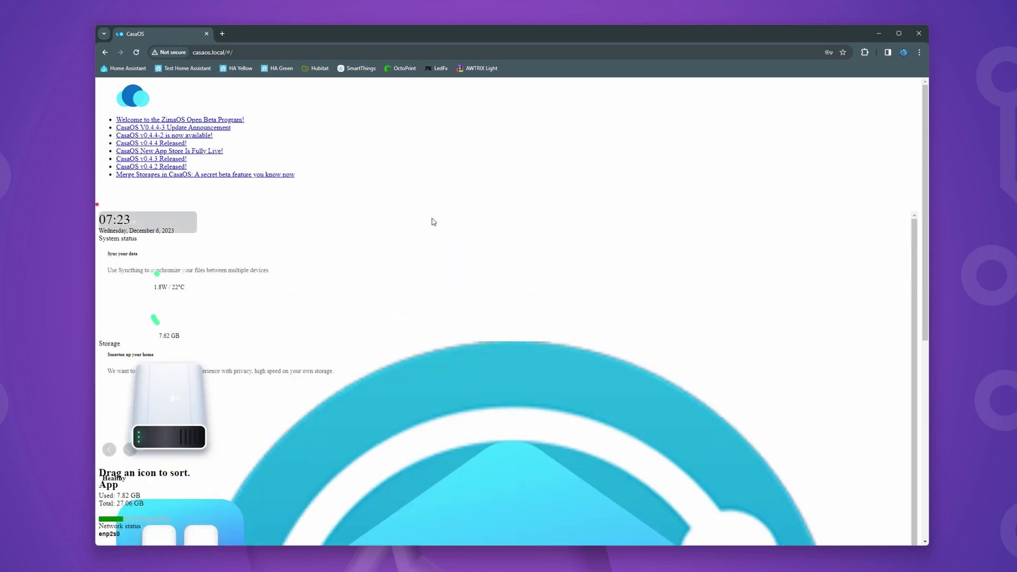
{"action": "scroll", "coordinate": [429, 266], "scroll_direction": "down", "scroll_amount": 5}
{"action": "left_click", "coordinate": [212, 56]}
{"action": "type", "text": "http://casa"}
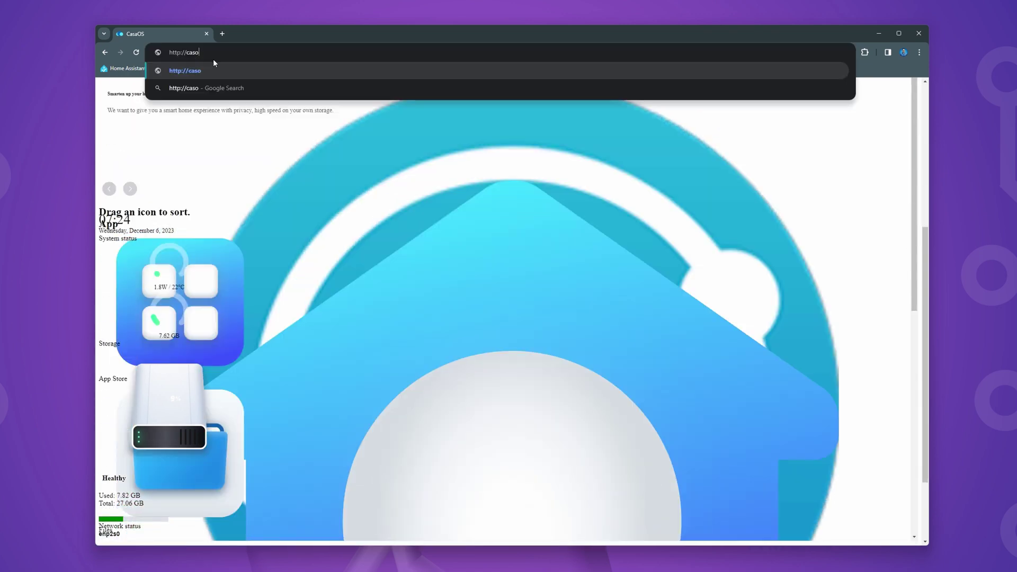
{"action": "type", "text": "os.local"}
{"action": "key", "text": "Return"}
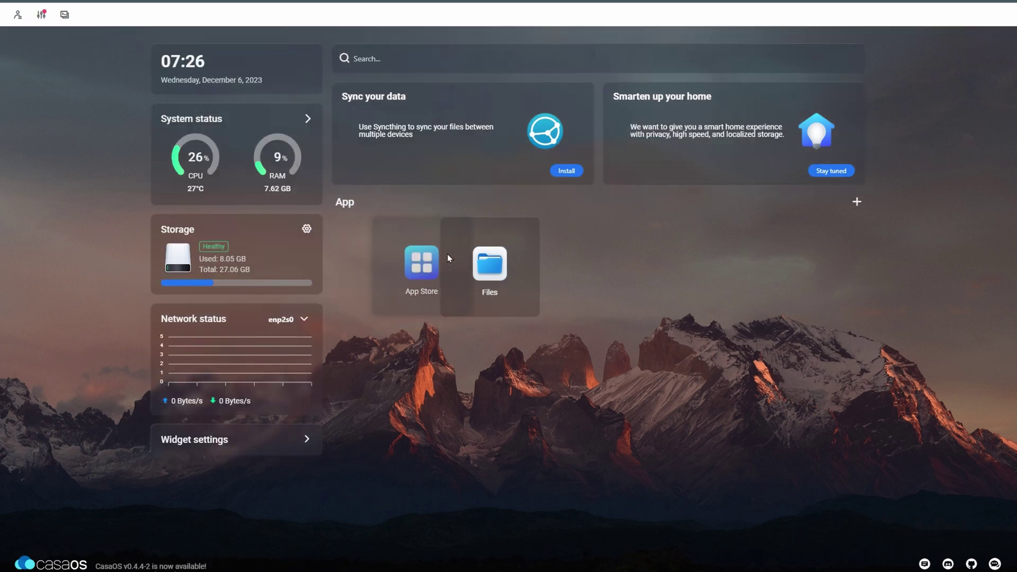
{"action": "left_click_drag", "start_coordinate": [447, 253], "coordinate": [394, 255]}
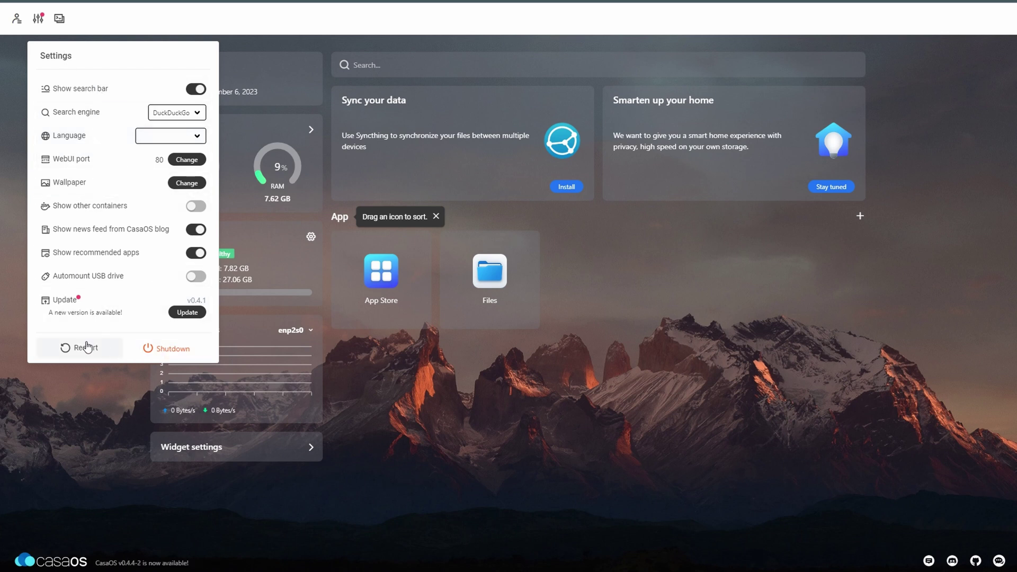
Step: Install the available CasaOS v0.4.4-2 update, then go to the App Store
{"action": "left_click", "coordinate": [187, 312]}
{"action": "left_click", "coordinate": [625, 384]}
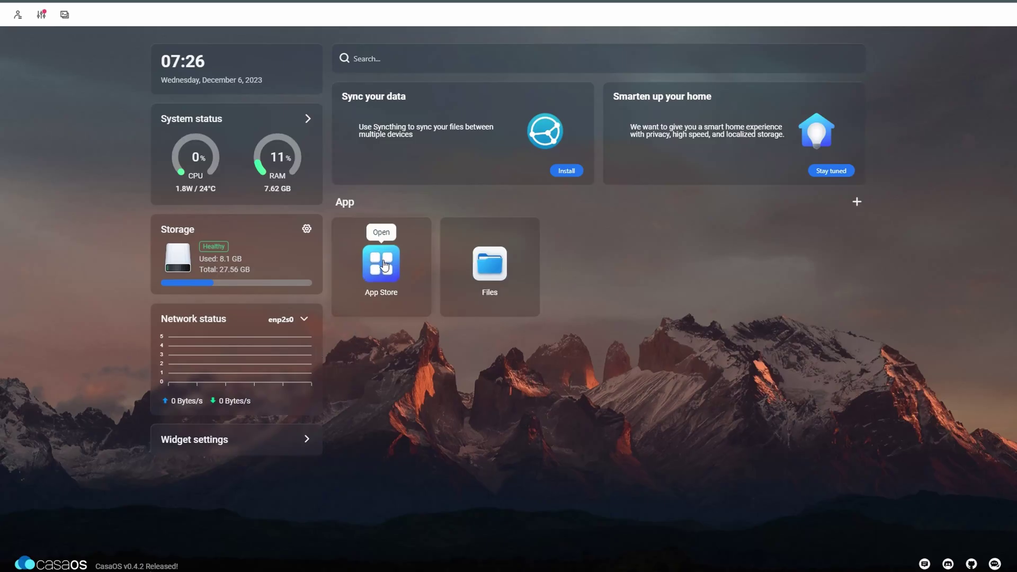
{"action": "left_click", "coordinate": [384, 263]}
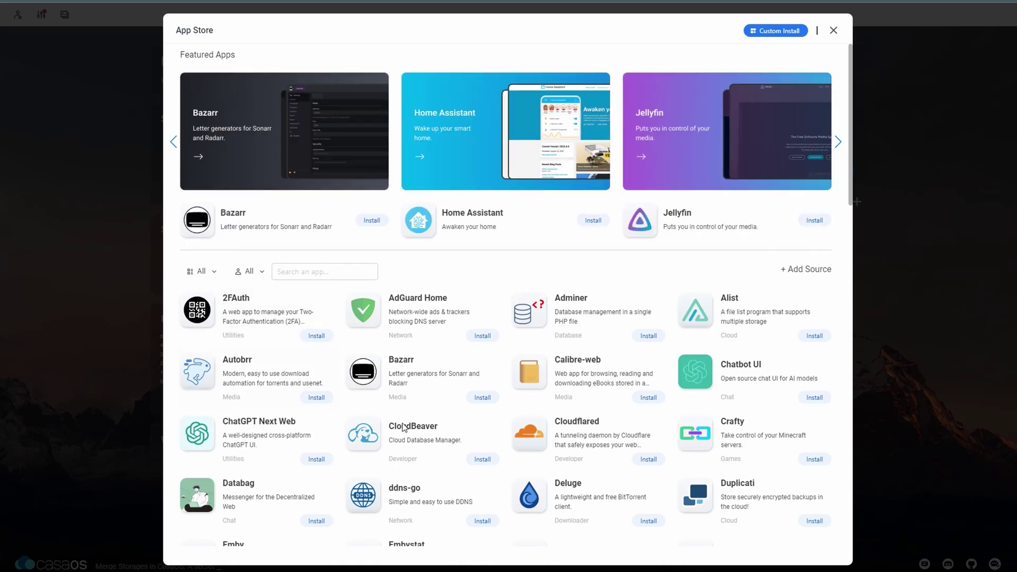
Step: Select Home Assistant in the App Store list to view its detail page
{"action": "left_click", "coordinate": [220, 218]}
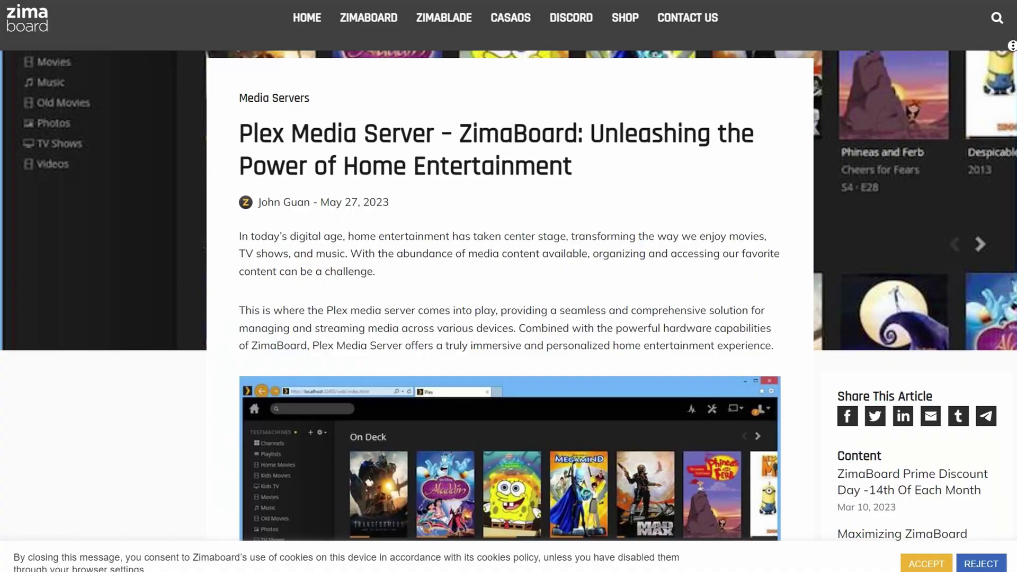
Step: Scroll the ZimaBoard Plex Media Server article down to its features and media-and-devices diagram
{"action": "scroll", "coordinate": [1012, 46], "scroll_direction": "down", "scroll_amount": 3}
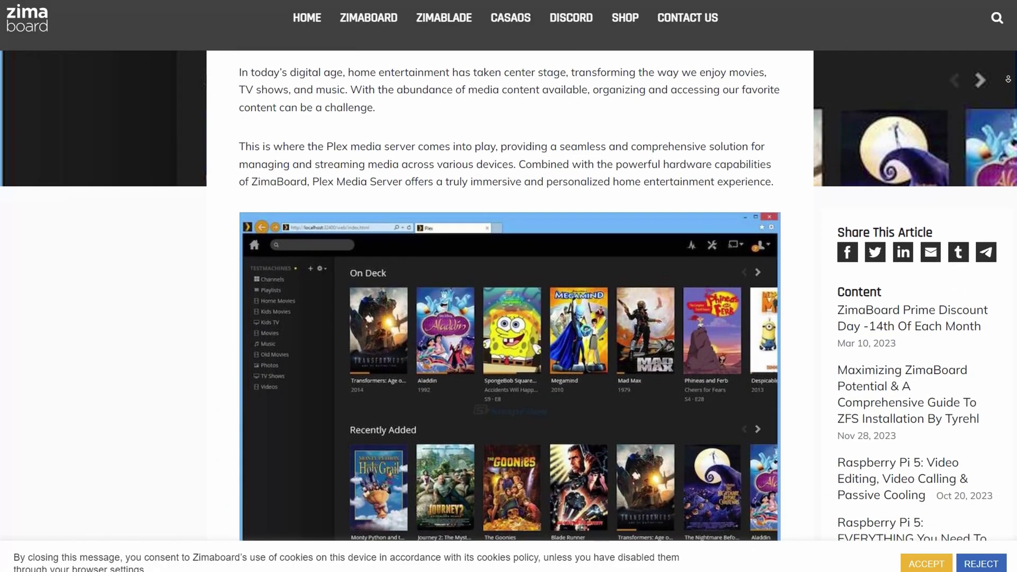
{"action": "scroll", "coordinate": [1008, 79], "scroll_direction": "down", "scroll_amount": 5}
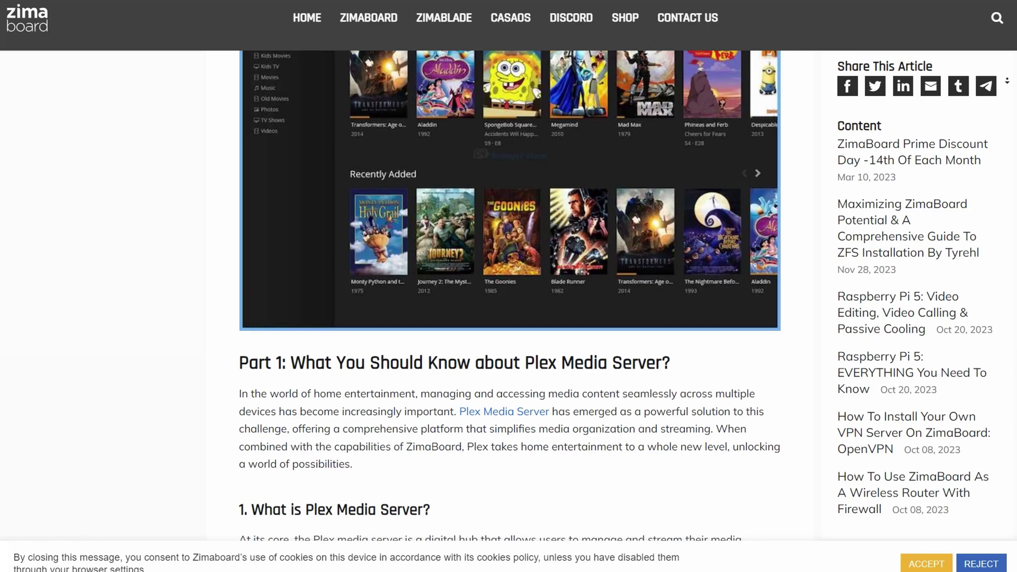
{"action": "scroll", "coordinate": [1007, 81], "scroll_direction": "down", "scroll_amount": 5}
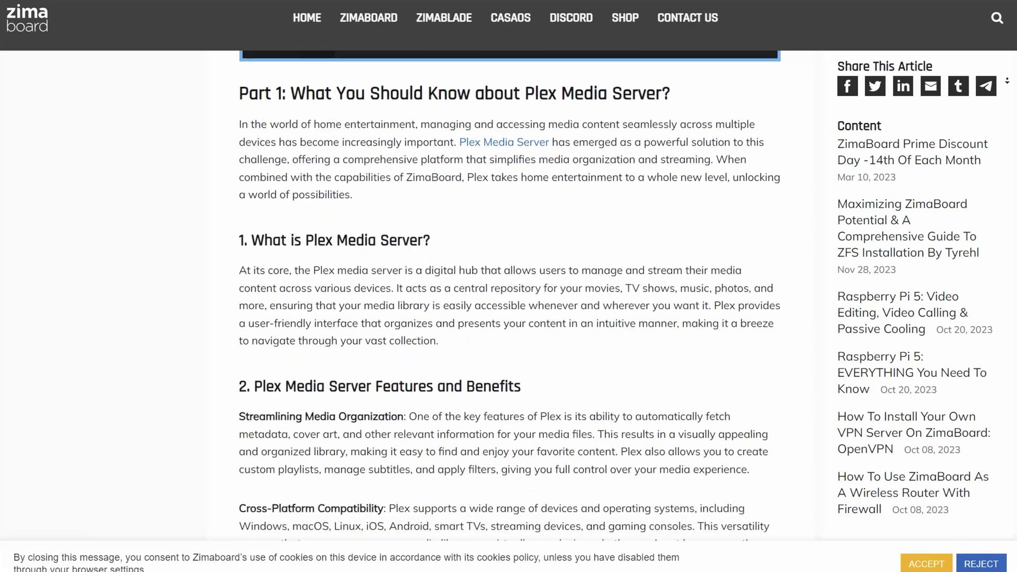
{"action": "scroll", "coordinate": [1006, 80], "scroll_direction": "down", "scroll_amount": 5}
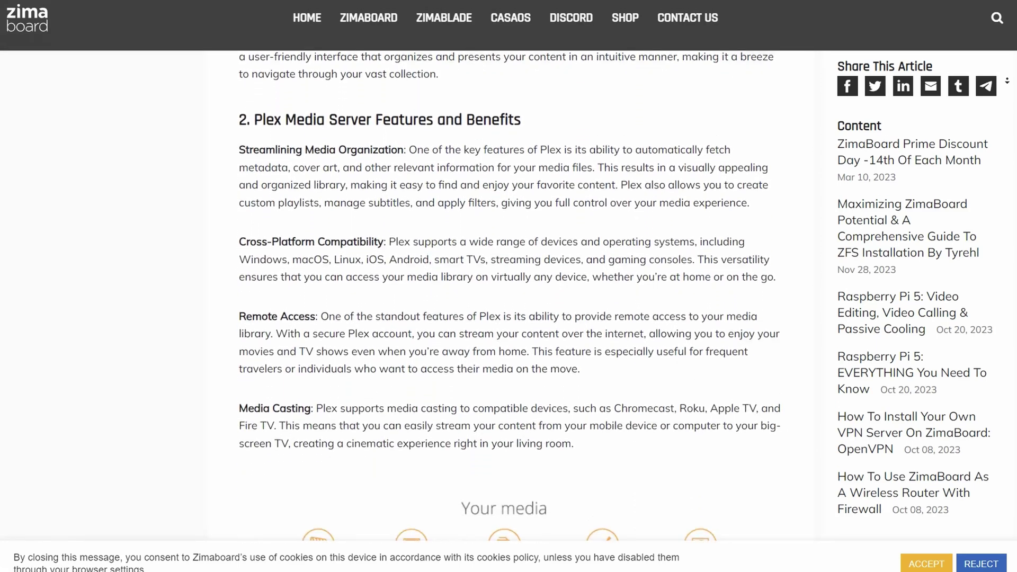
{"action": "scroll", "coordinate": [1007, 81], "scroll_direction": "down", "scroll_amount": 5}
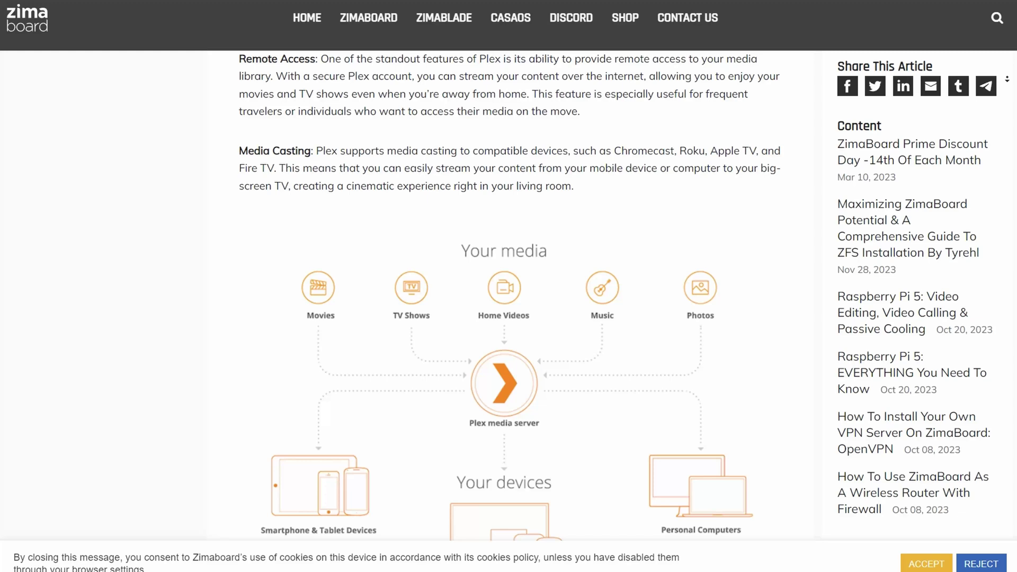
{"action": "scroll", "coordinate": [1007, 78], "scroll_direction": "down", "scroll_amount": 2}
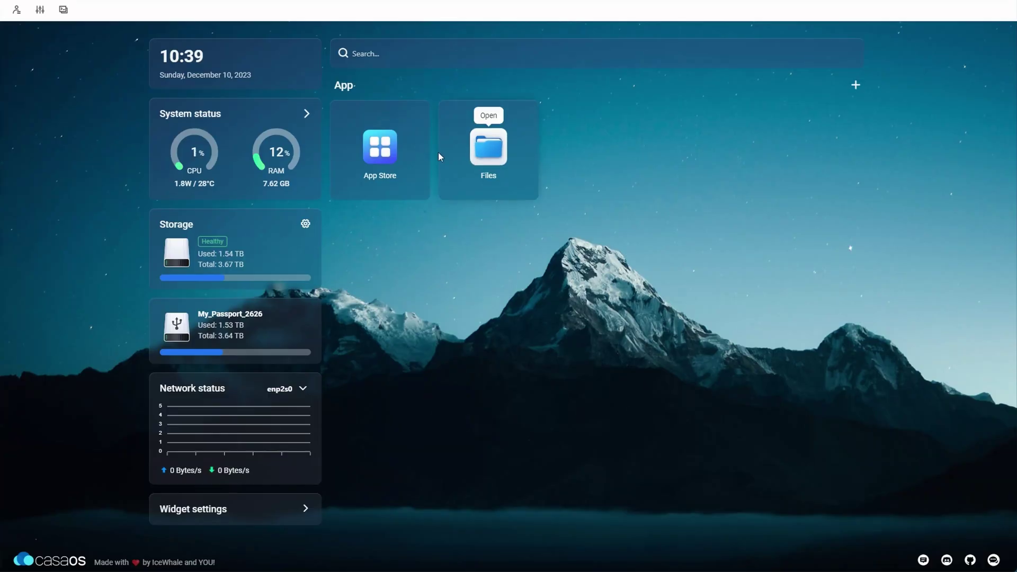
Step: Search the App Store for 'plex' and install the Plex app
{"action": "left_click", "coordinate": [395, 143]}
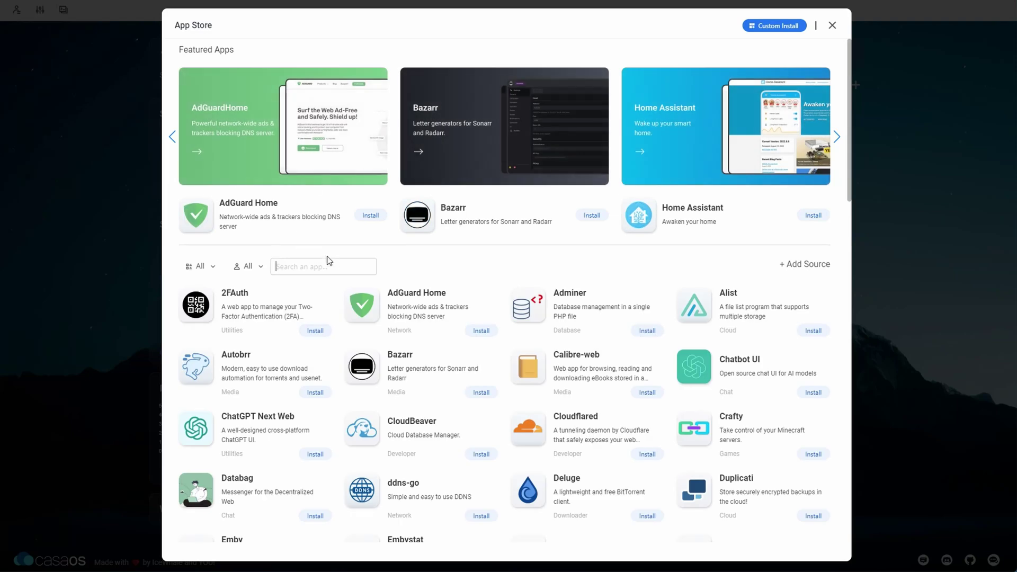
{"action": "left_click", "coordinate": [328, 260]}
{"action": "type", "text": "plex"}
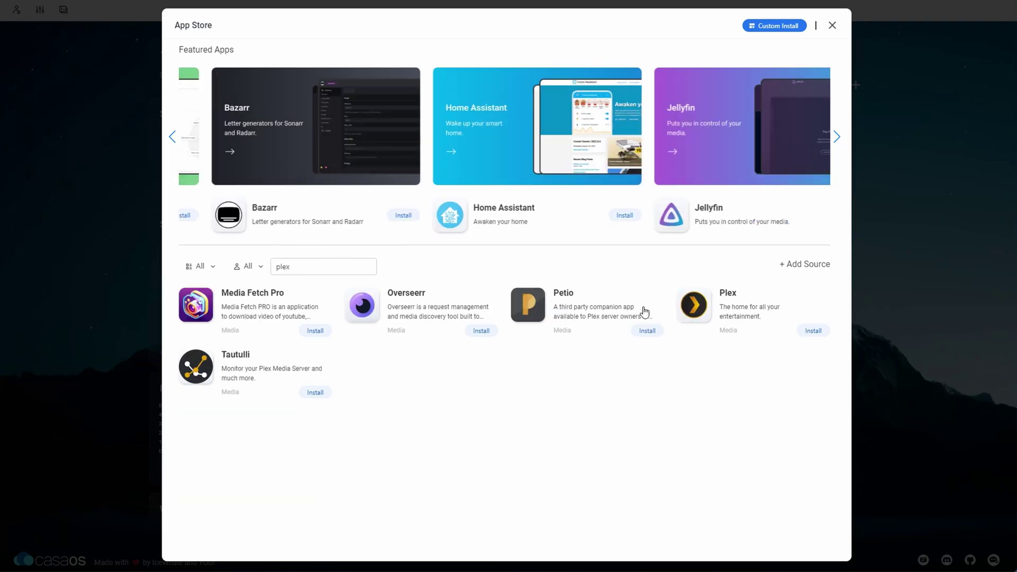
{"action": "left_click", "coordinate": [748, 314]}
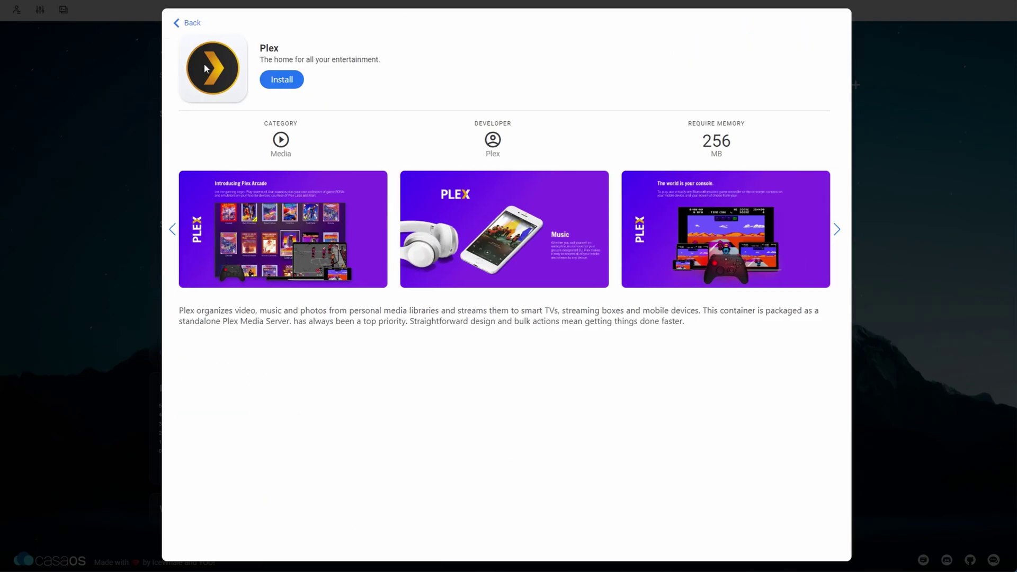
{"action": "left_click", "coordinate": [280, 79]}
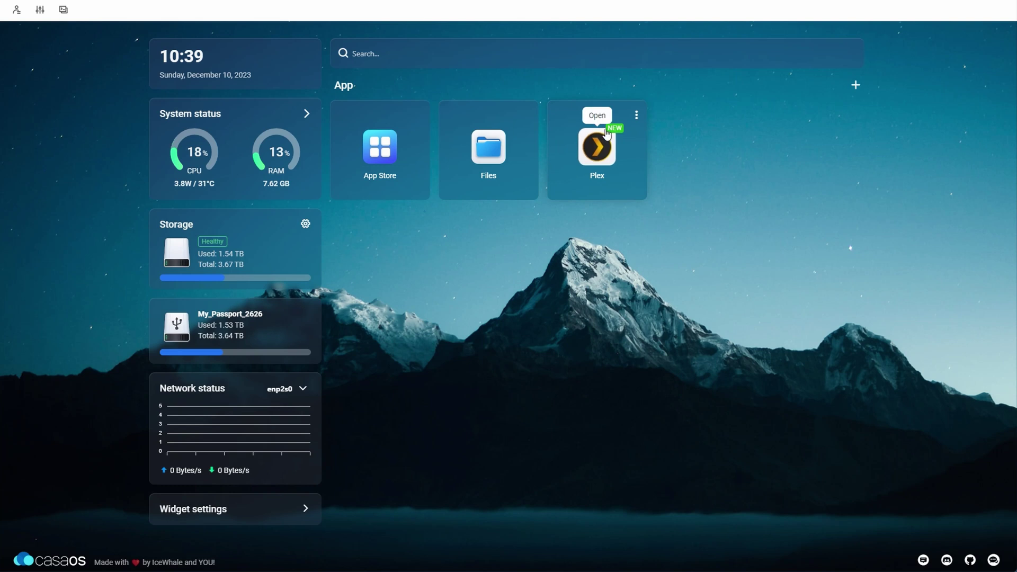
Step: In Plex's settings, map /media/Plex Library/Movies to the container path /Movies
{"action": "left_click", "coordinate": [636, 118]}
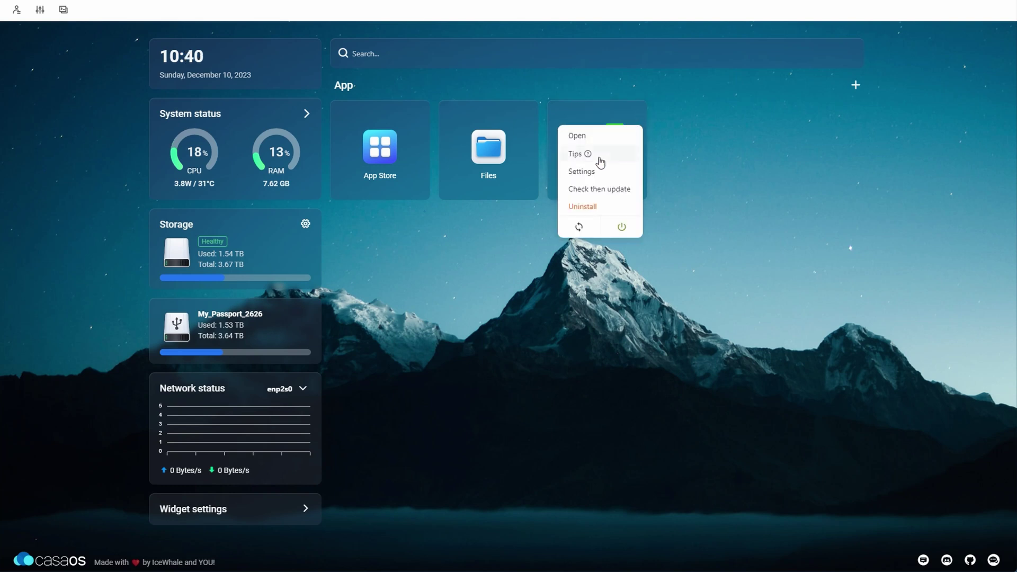
{"action": "left_click", "coordinate": [592, 173]}
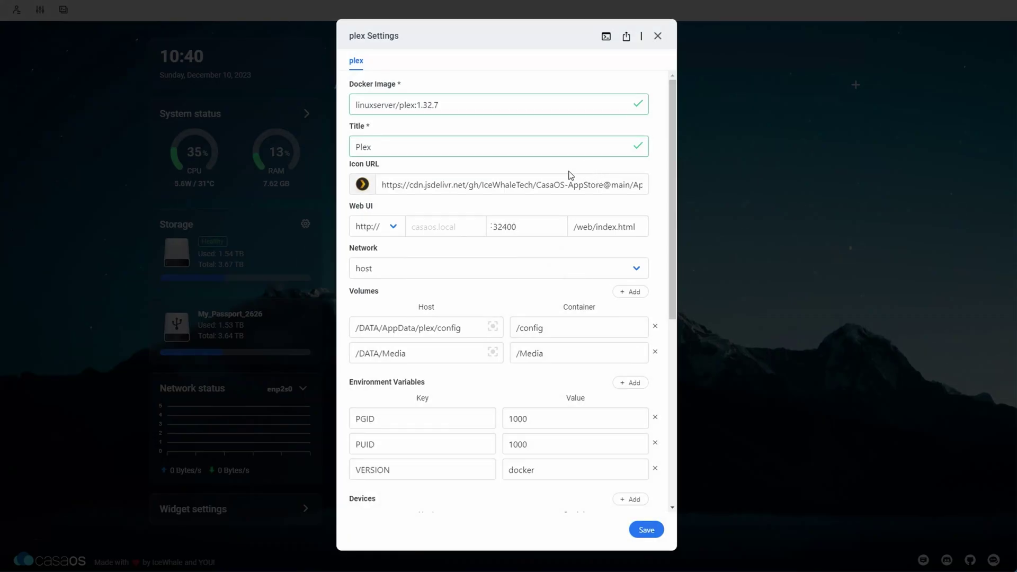
{"action": "left_click", "coordinate": [630, 292]}
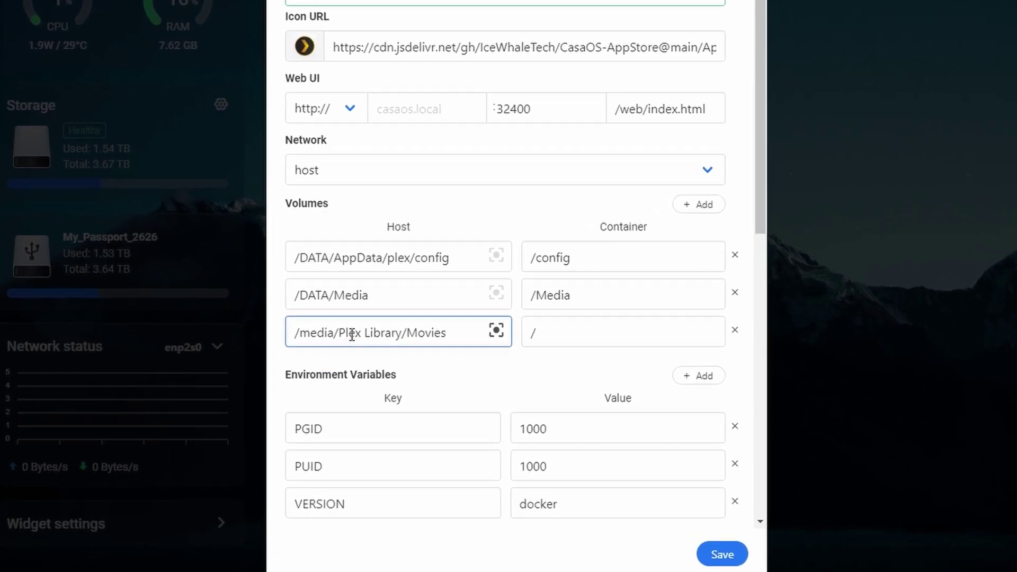
{"action": "left_click", "coordinate": [622, 334]}
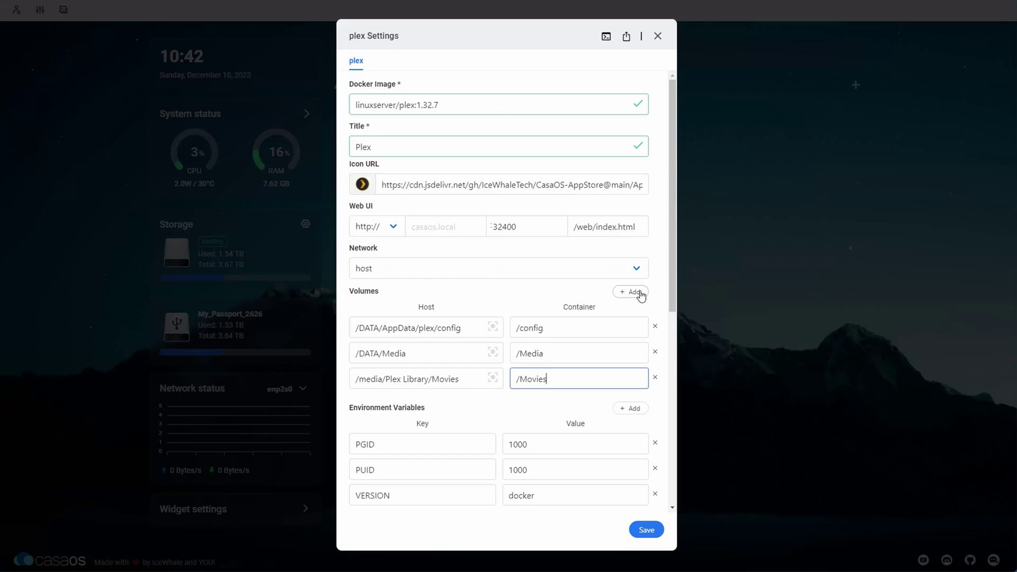
Step: Add a /media/Plex Library/TVShows to /TVShows volume and save to redeploy Plex
{"action": "left_click", "coordinate": [702, 198]}
{"action": "left_click_drag", "start_coordinate": [446, 330], "coordinate": [248, 318]}
{"action": "key", "text": "ctrl+c"}
{"action": "left_click", "coordinate": [367, 408]}
{"action": "key", "text": "ctrl+v"}
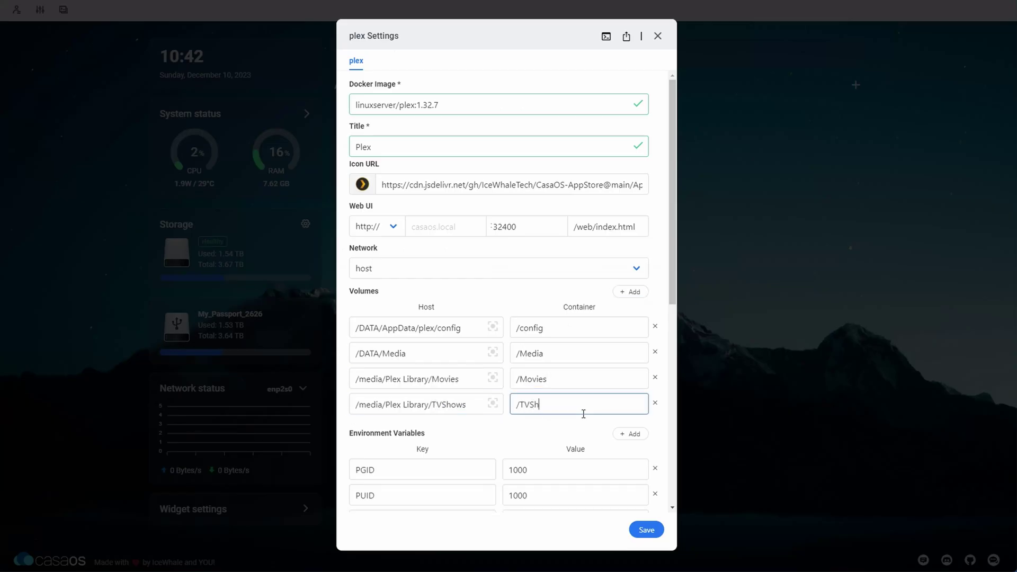
{"action": "left_click", "coordinate": [644, 528]}
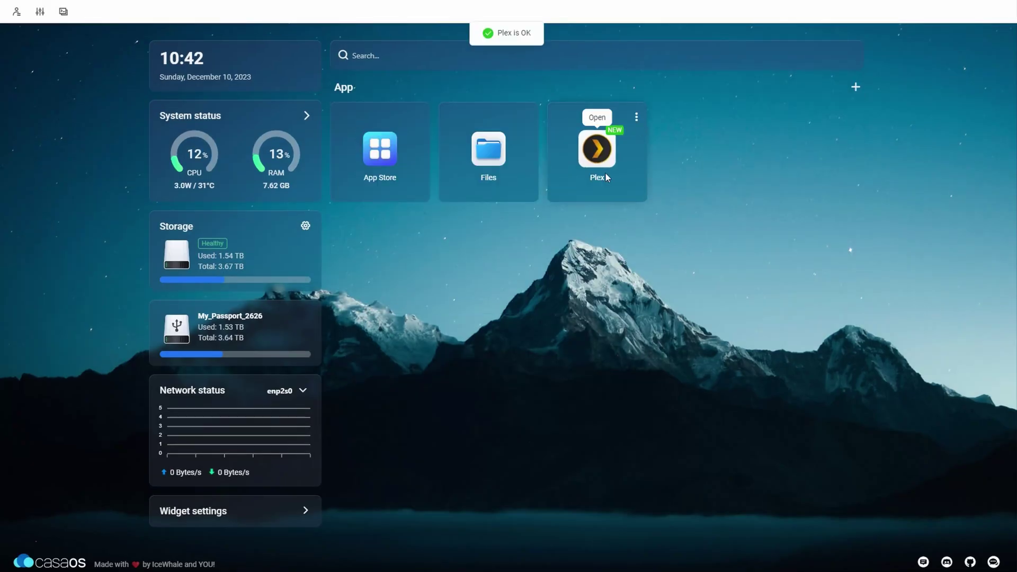
Step: Launch Plex from its tile and dismiss the How Plex Works intro and Plex Pass offer
{"action": "left_click", "coordinate": [601, 154]}
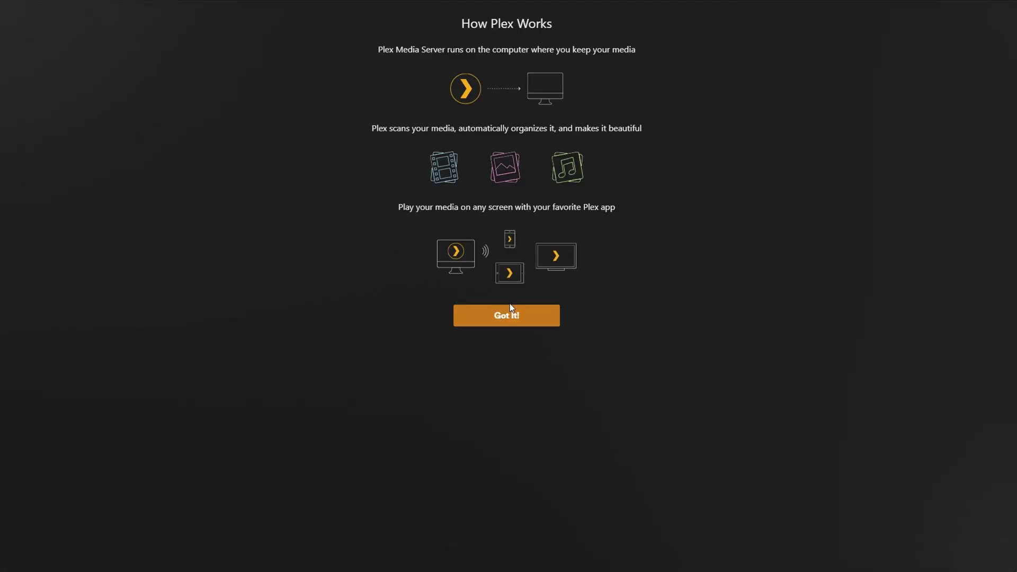
{"action": "left_click", "coordinate": [512, 317]}
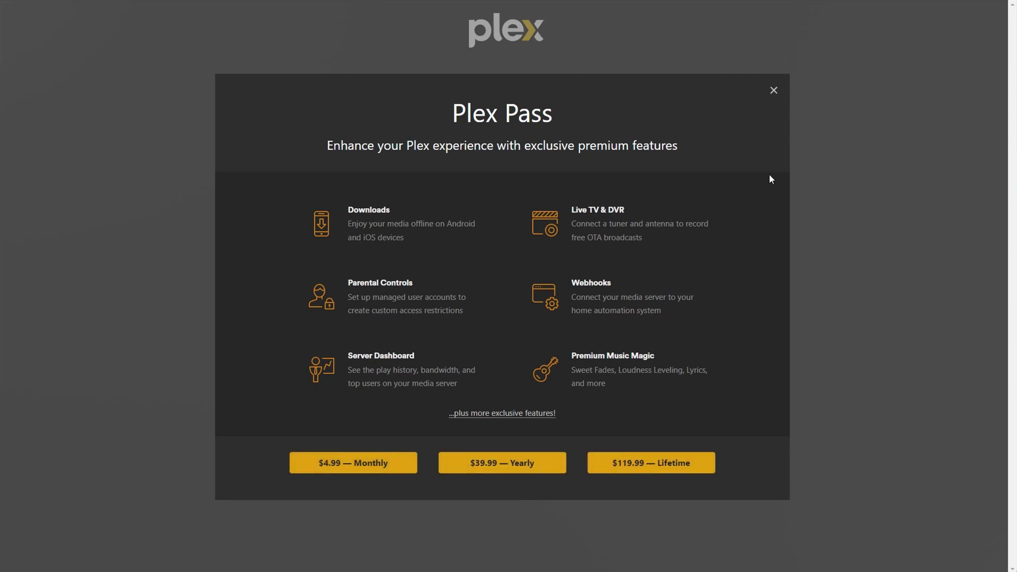
{"action": "left_click", "coordinate": [773, 90]}
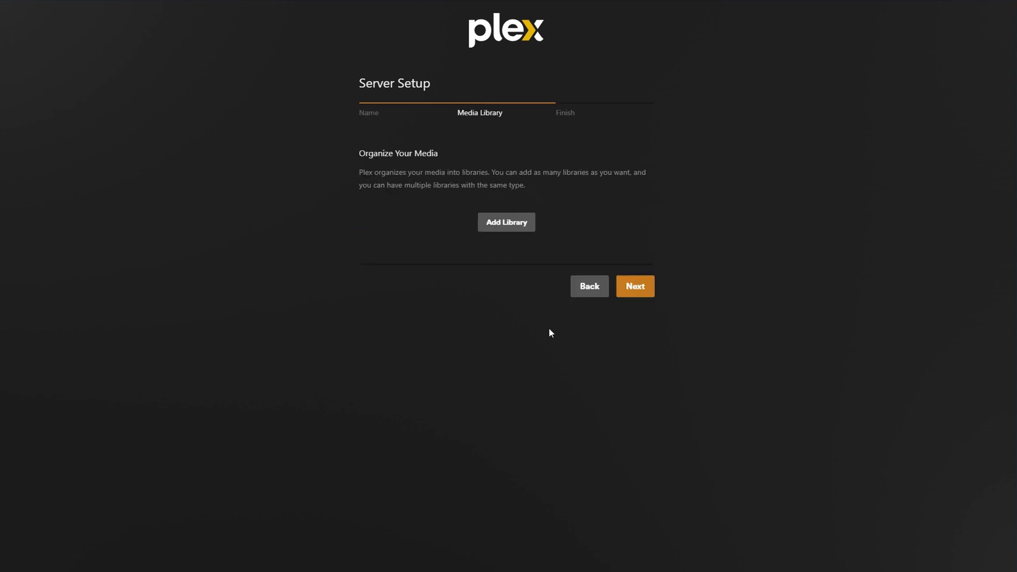
Step: Add a Movies library using the /Movies folder
{"action": "left_click", "coordinate": [522, 229]}
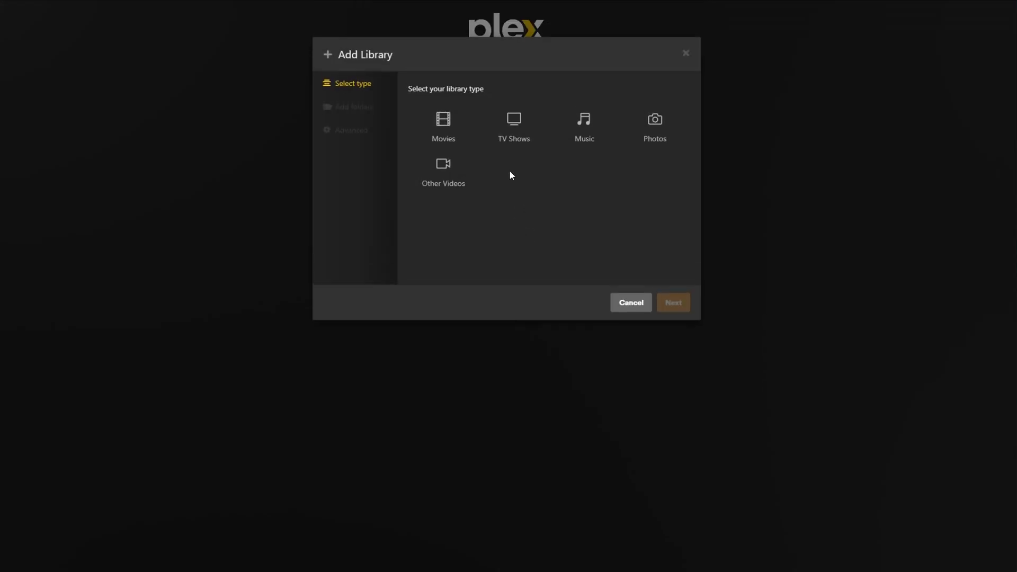
{"action": "left_click", "coordinate": [465, 131]}
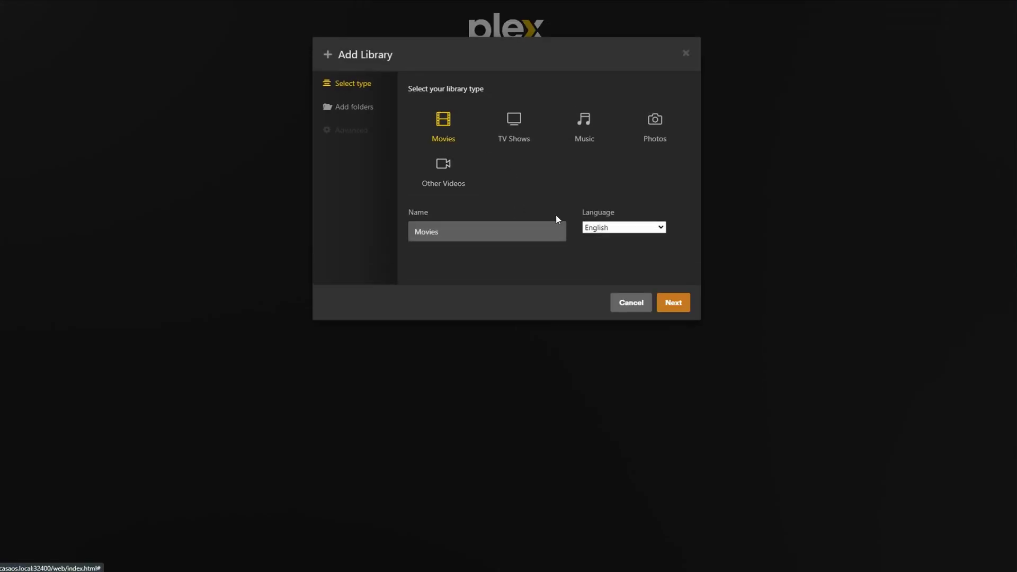
{"action": "left_click", "coordinate": [668, 303]}
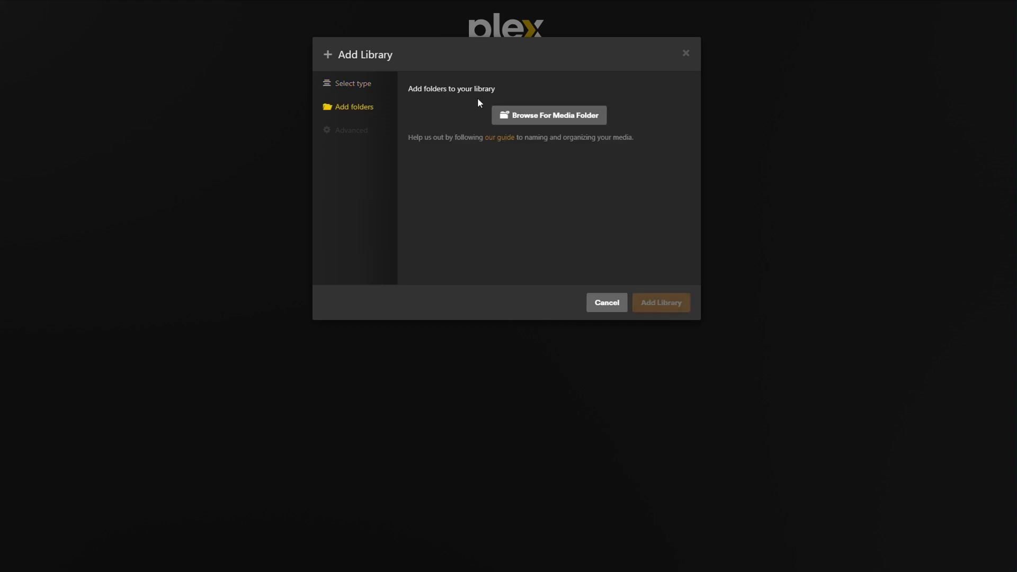
{"action": "left_click", "coordinate": [577, 126]}
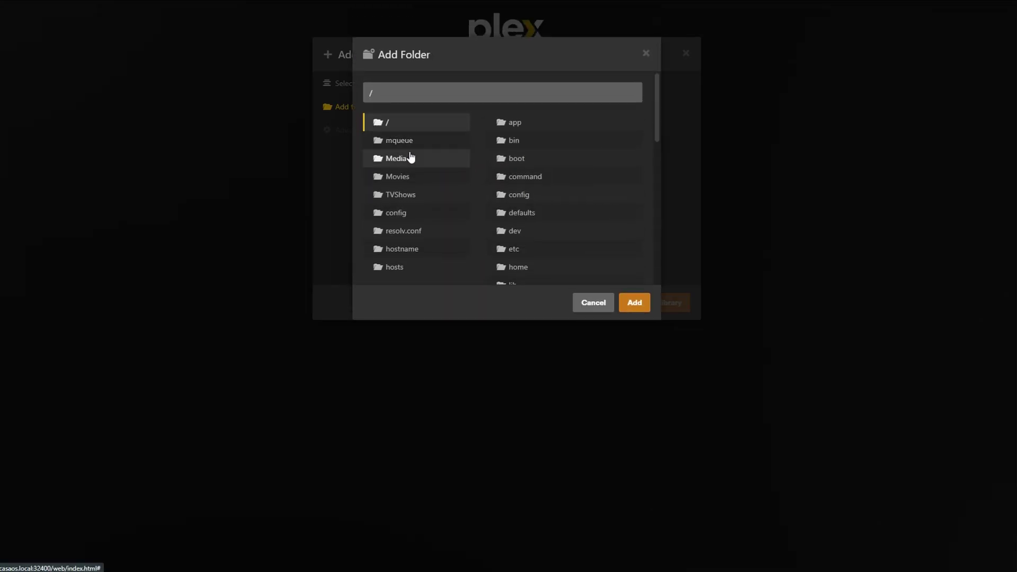
{"action": "left_click", "coordinate": [445, 157]}
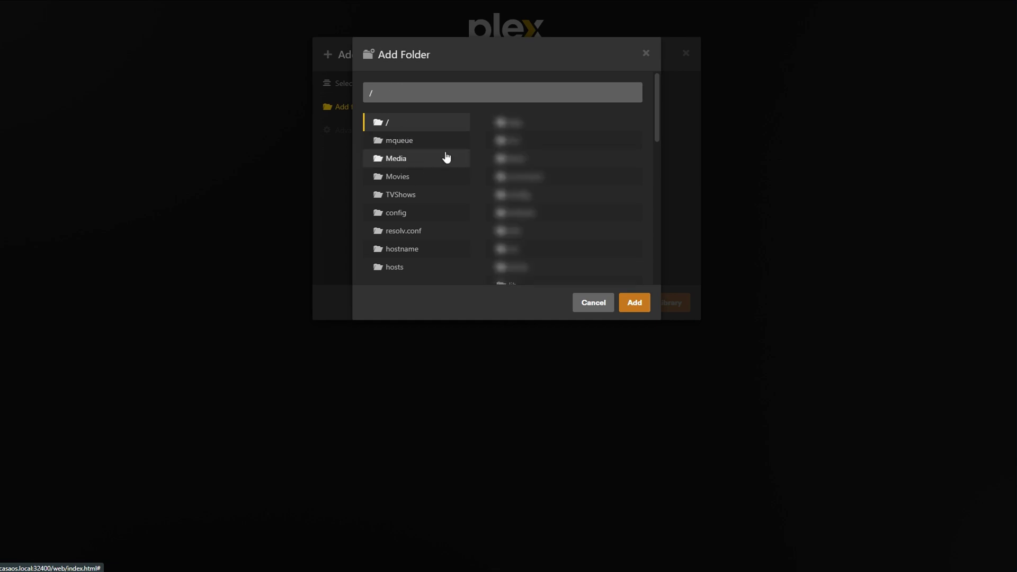
{"action": "left_click", "coordinate": [407, 183]}
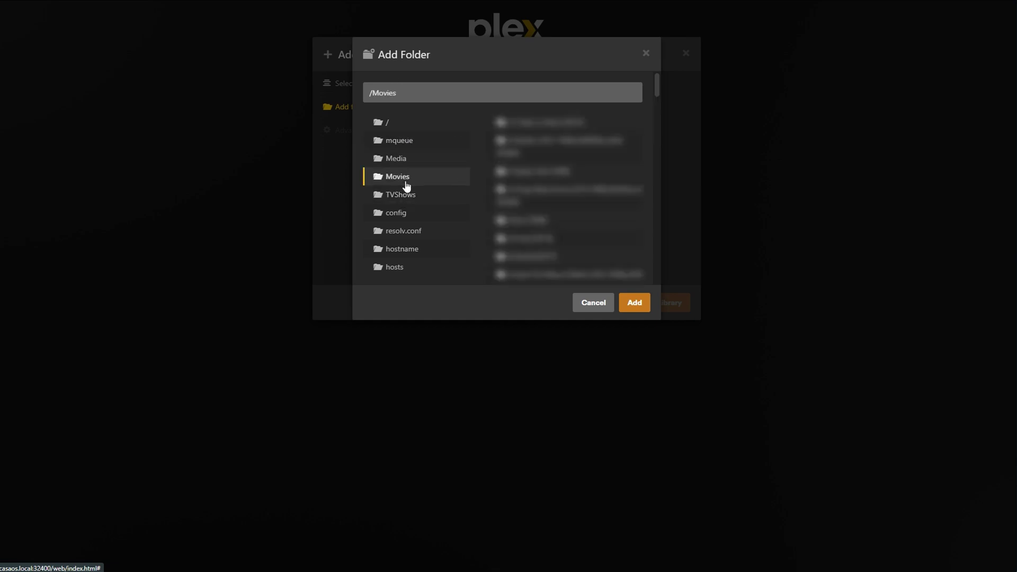
{"action": "left_click", "coordinate": [635, 304]}
{"action": "left_click", "coordinate": [655, 304]}
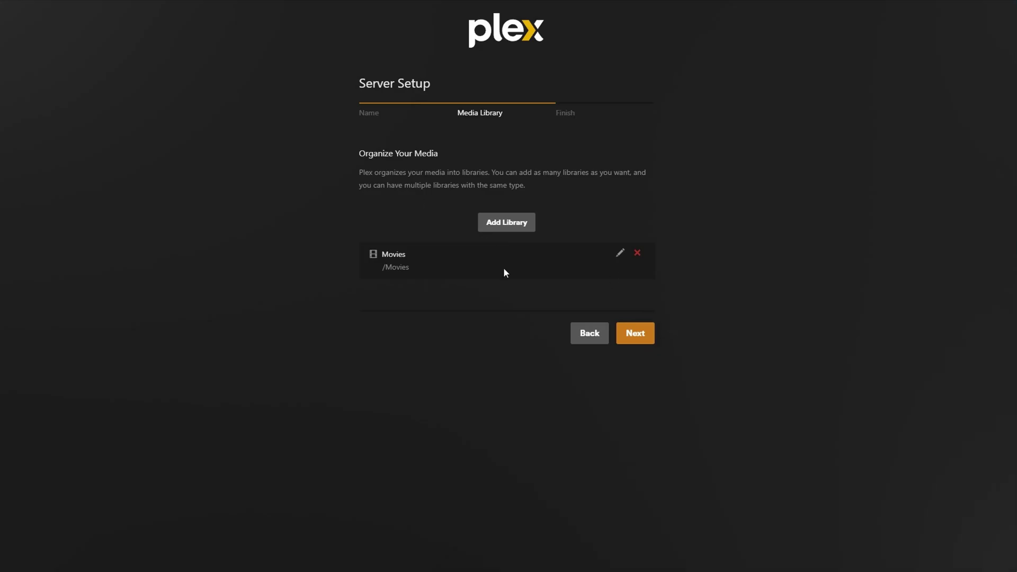
Step: Add a TV Shows library using /TVShows and continue to the final setup step
{"action": "left_click", "coordinate": [512, 224]}
{"action": "left_click", "coordinate": [485, 125]}
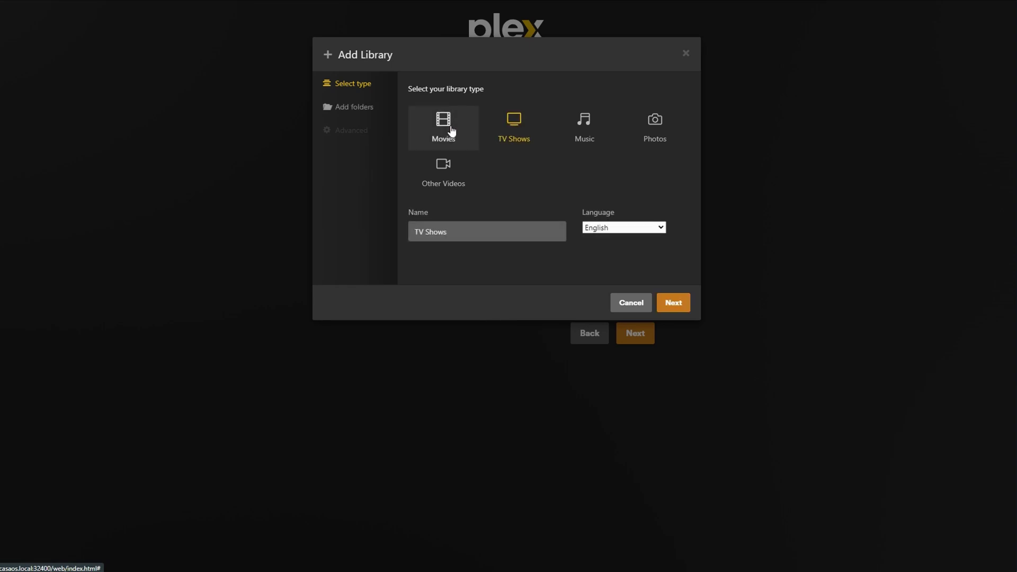
{"action": "left_click", "coordinate": [673, 307]}
{"action": "left_click", "coordinate": [498, 115]}
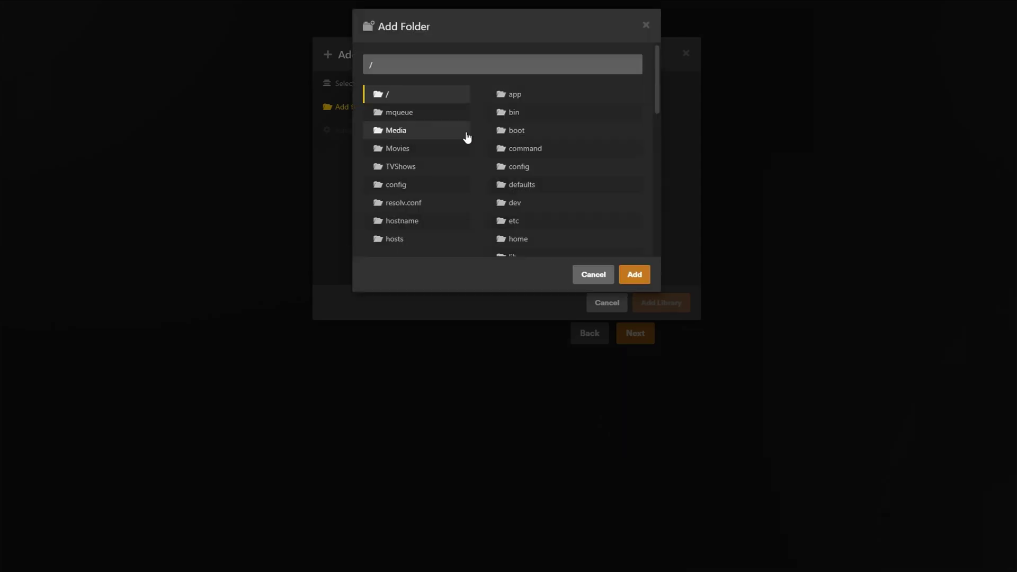
{"action": "left_click", "coordinate": [397, 166]}
{"action": "left_click", "coordinate": [634, 272]}
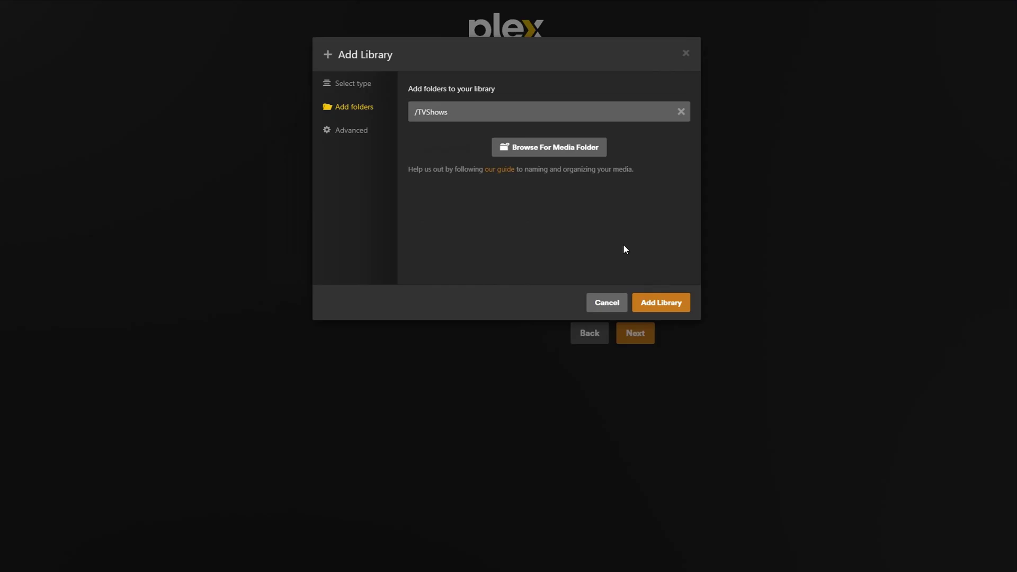
{"action": "left_click", "coordinate": [662, 304]}
{"action": "left_click", "coordinate": [643, 381]}
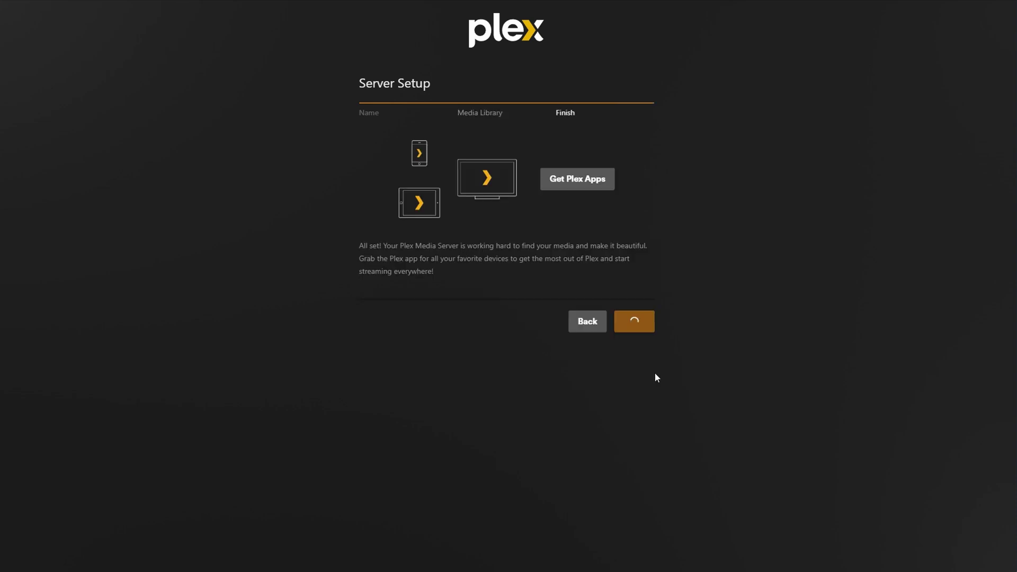
Step: Finish the Plex server setup, then copy the Plex Media Server folder from AppData\Local
{"action": "left_click", "coordinate": [635, 323]}
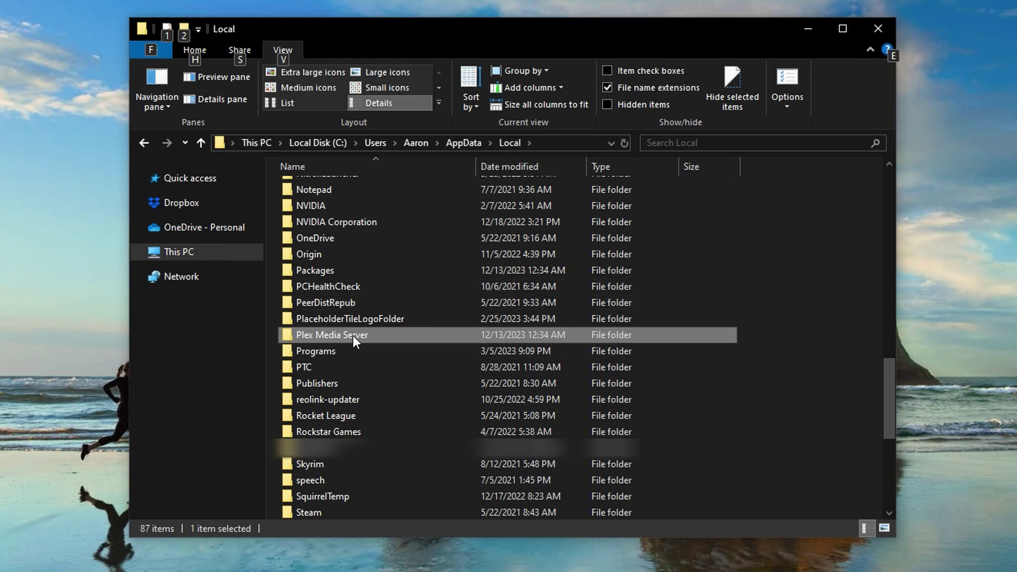
{"action": "left_click", "coordinate": [370, 334]}
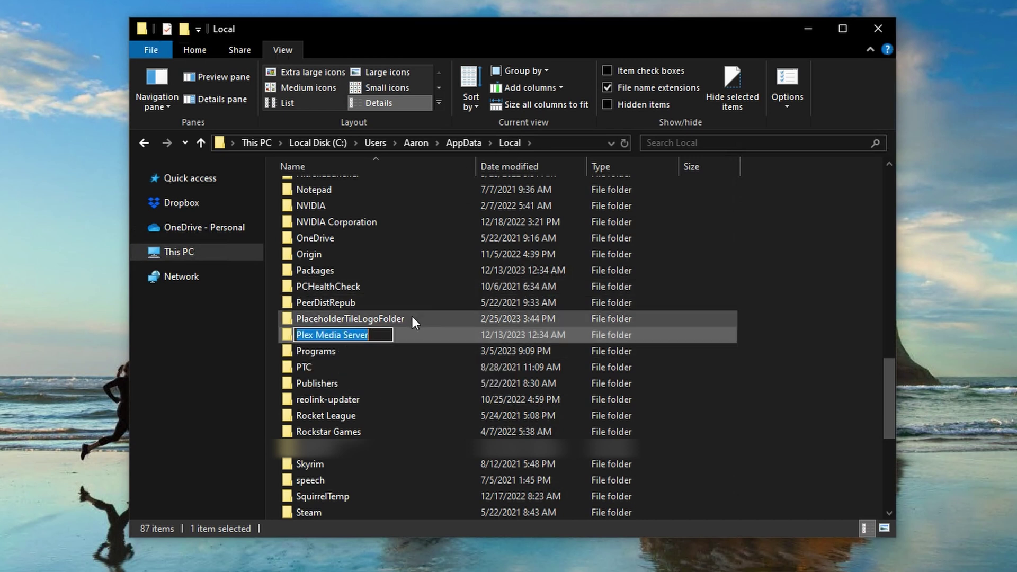
{"action": "left_click", "coordinate": [397, 319]}
{"action": "left_click", "coordinate": [372, 332]}
{"action": "right_click", "coordinate": [371, 331]}
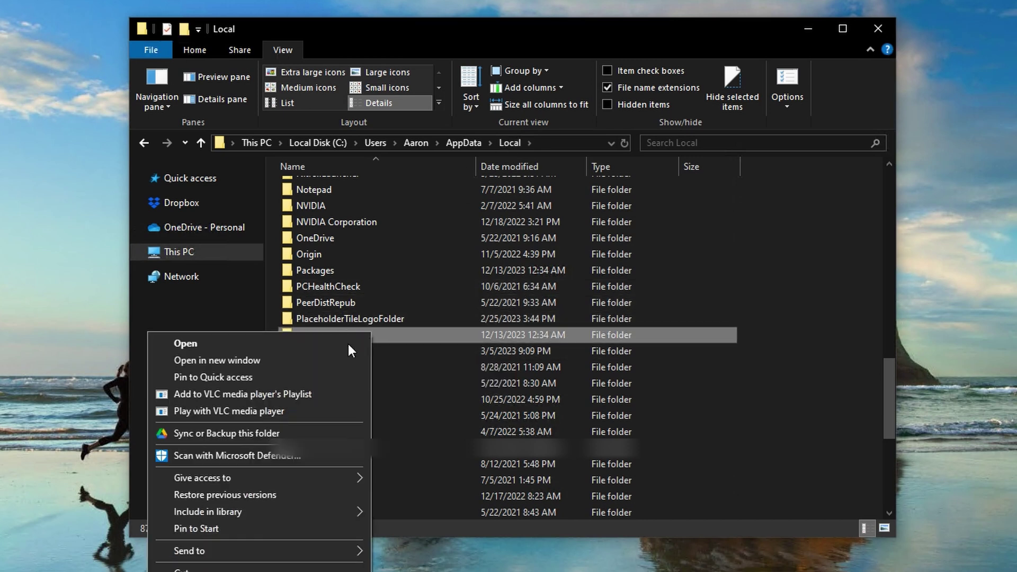
{"action": "left_click", "coordinate": [452, 319]}
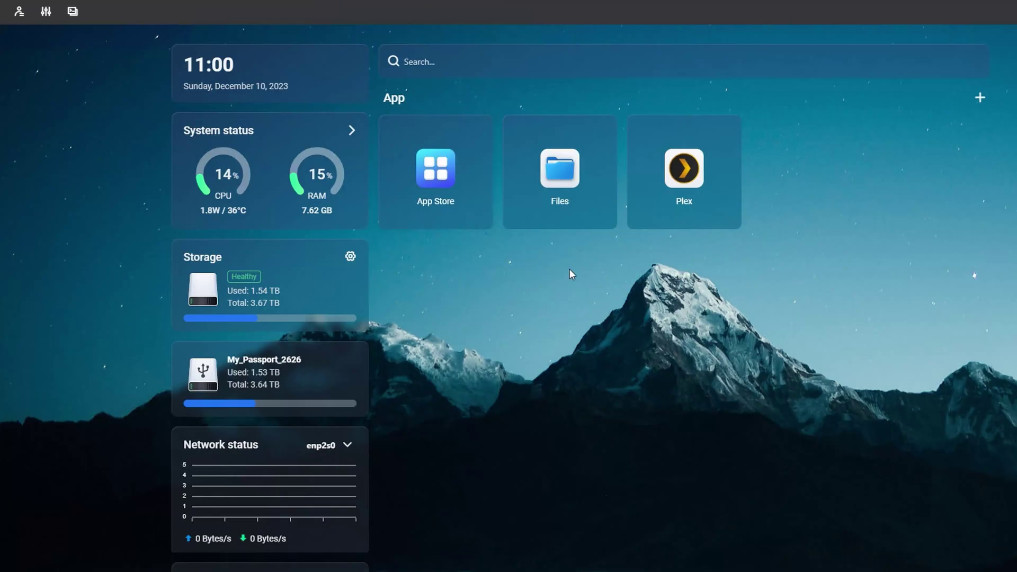
Step: Share Plex Media Server under AppData's plex config in CasaOS Files and copy its Windows network path
{"action": "left_click", "coordinate": [571, 175]}
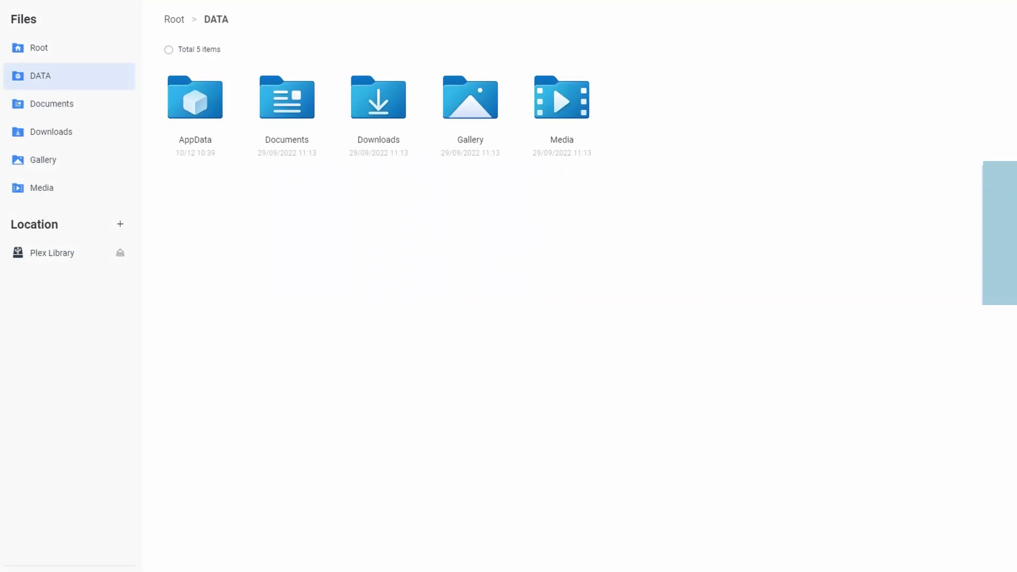
{"action": "left_click", "coordinate": [198, 118]}
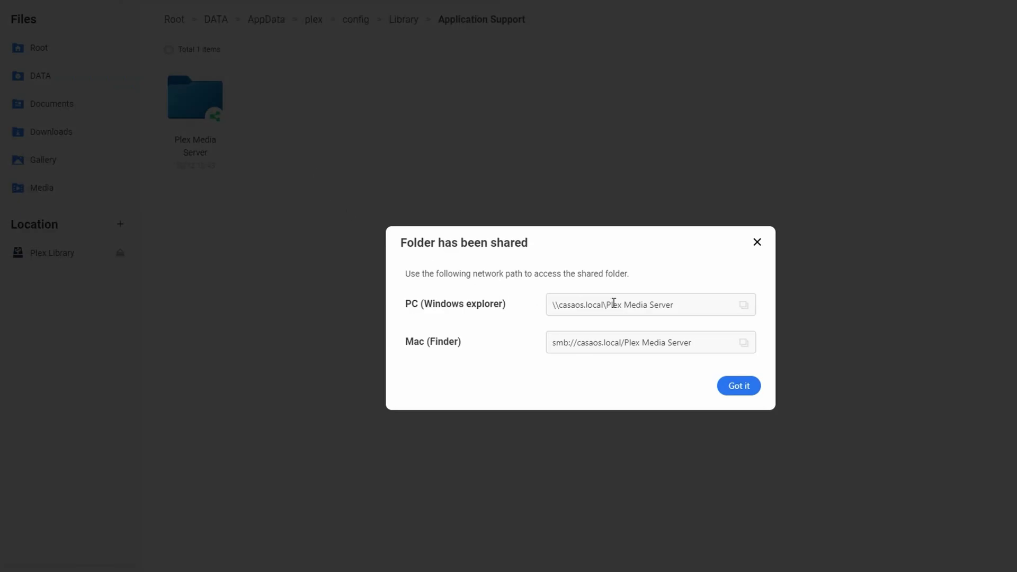
{"action": "left_click", "coordinate": [743, 306]}
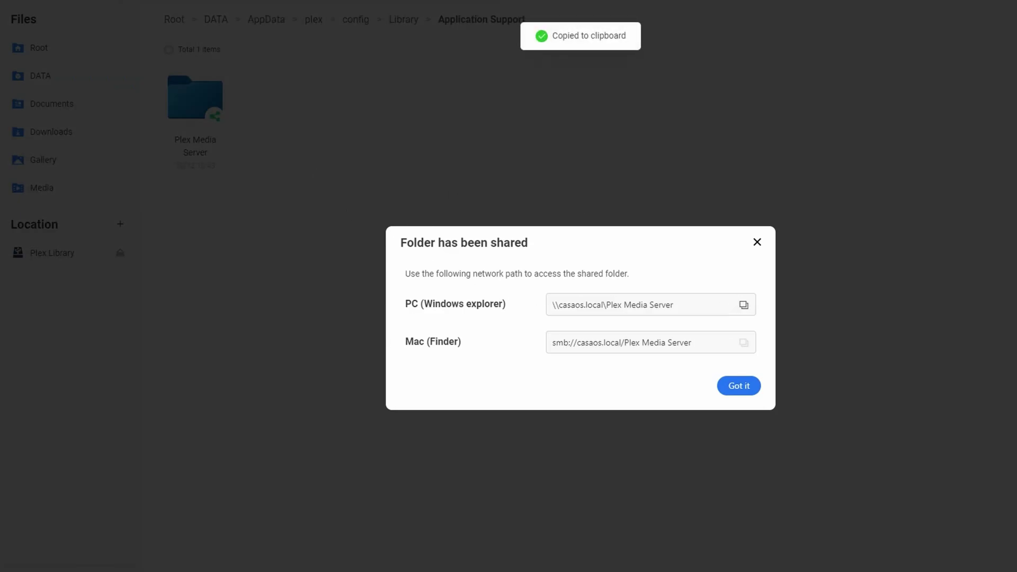
{"action": "key", "text": "alt+Tab"}
{"action": "left_click", "coordinate": [342, 176]}
Step: Go to \\casaos.local\Plex Media Server in File Explorer
{"action": "key", "text": "Return"}
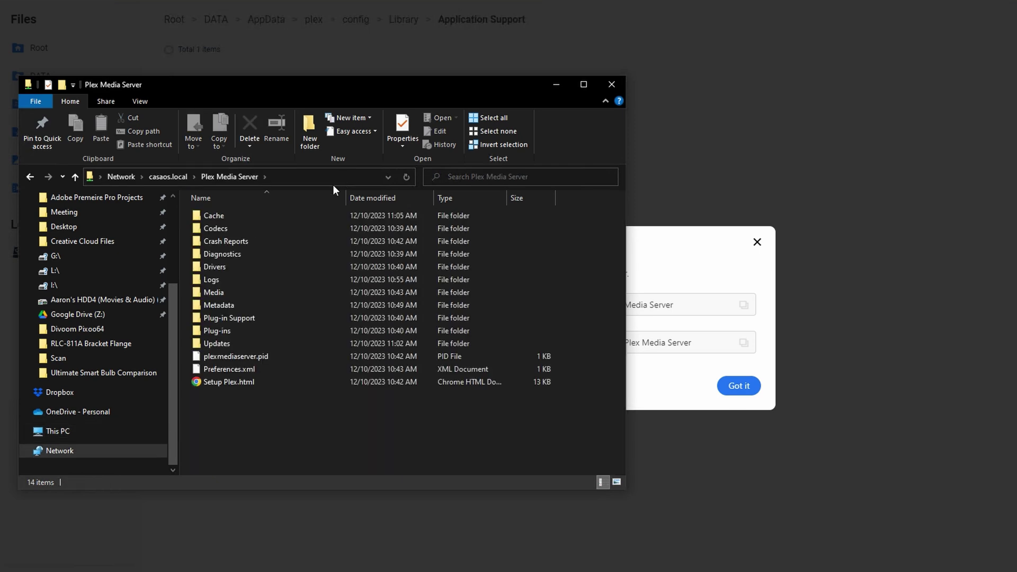